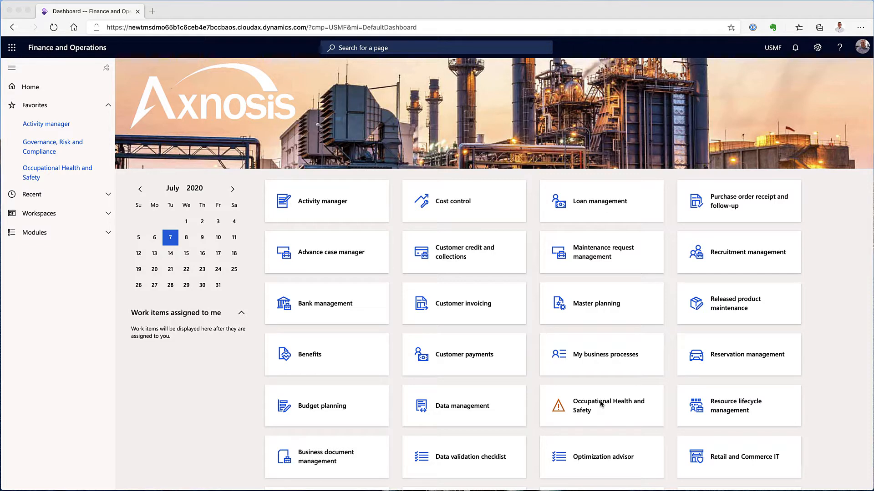
# Step: Open the Occupational Health and Safety workspace, view the incident classification graph, and return to the My work view
pyautogui.click(601, 403)
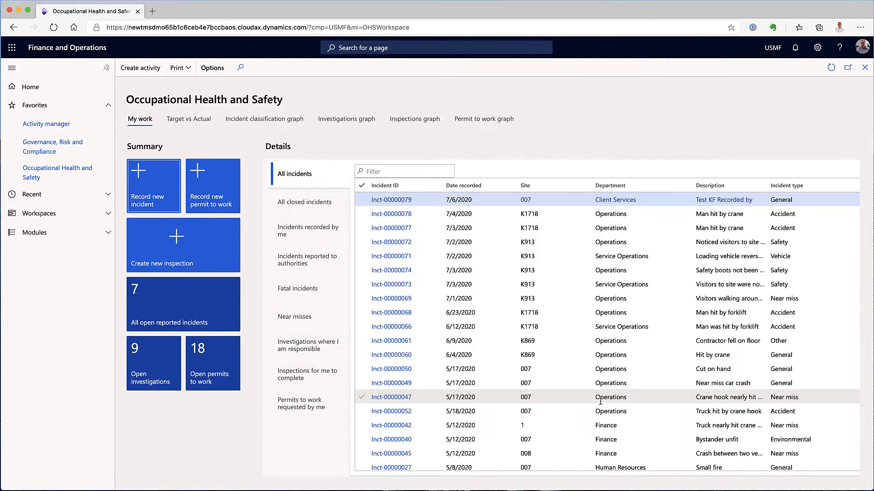
pyautogui.moveTo(601, 402)
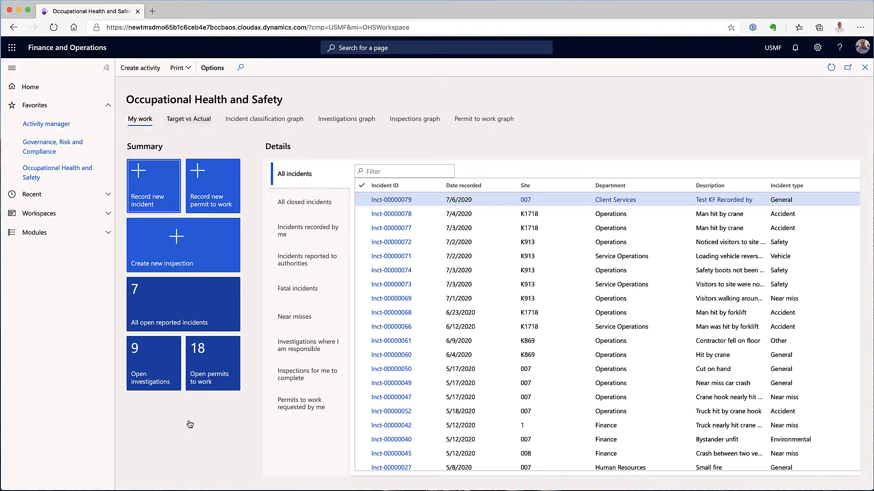
pyautogui.click(294, 122)
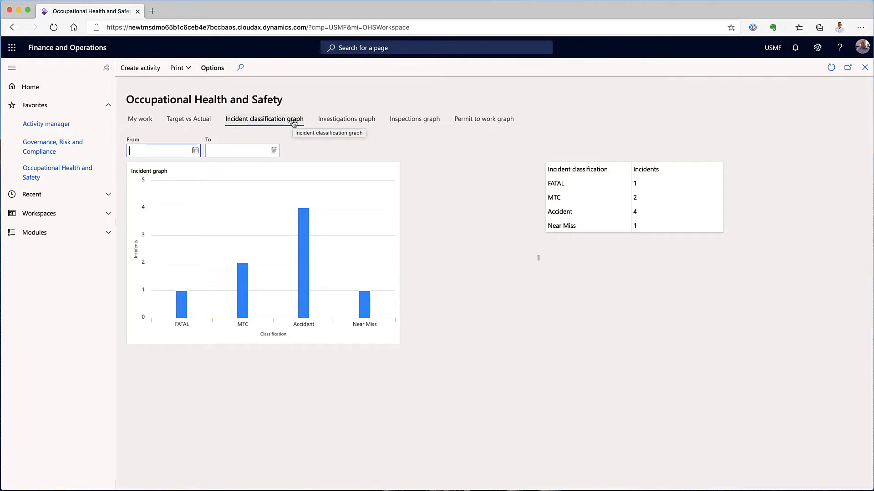
pyautogui.click(142, 120)
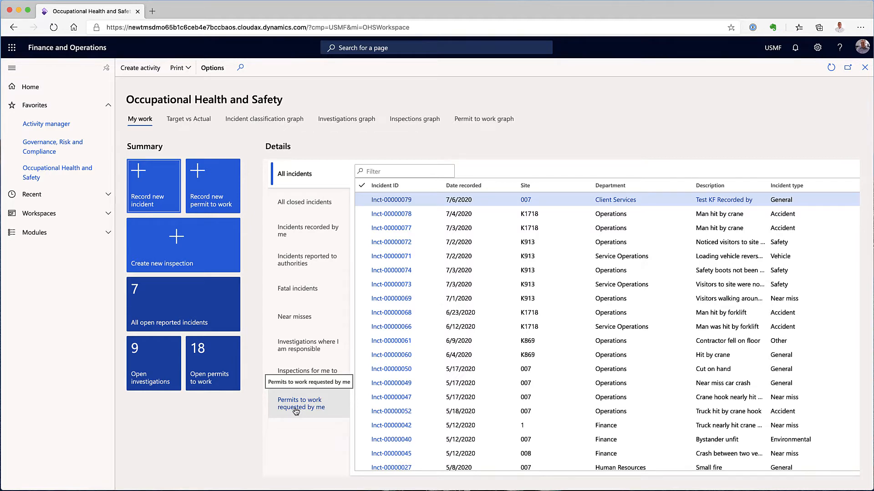
# Step: Start recording a new incident with the description "Employee injured in turnstile"
pyautogui.click(142, 187)
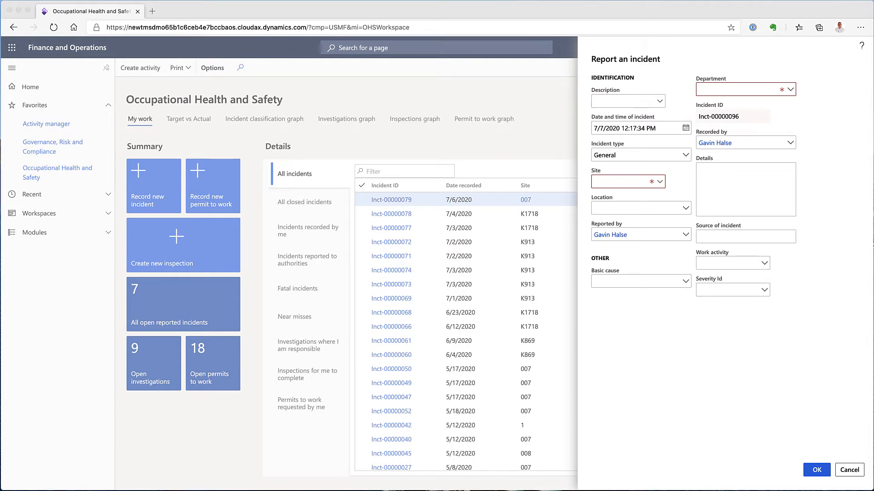
pyautogui.click(642, 101)
pyautogui.rightClick(636, 99)
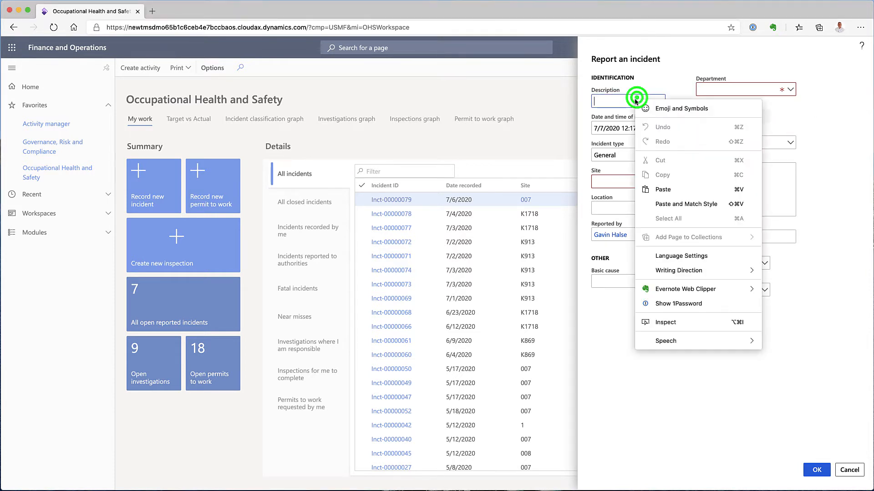
pyautogui.click(673, 190)
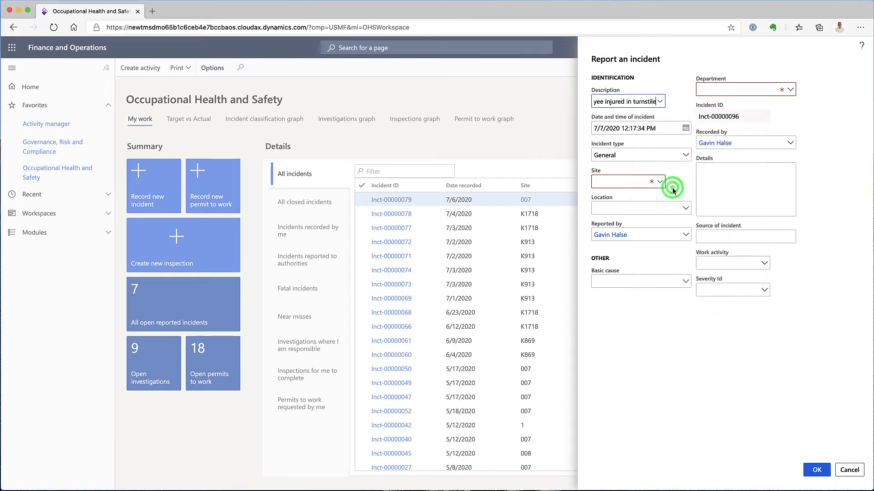
pyautogui.click(605, 98)
pyautogui.doubleClick(606, 99)
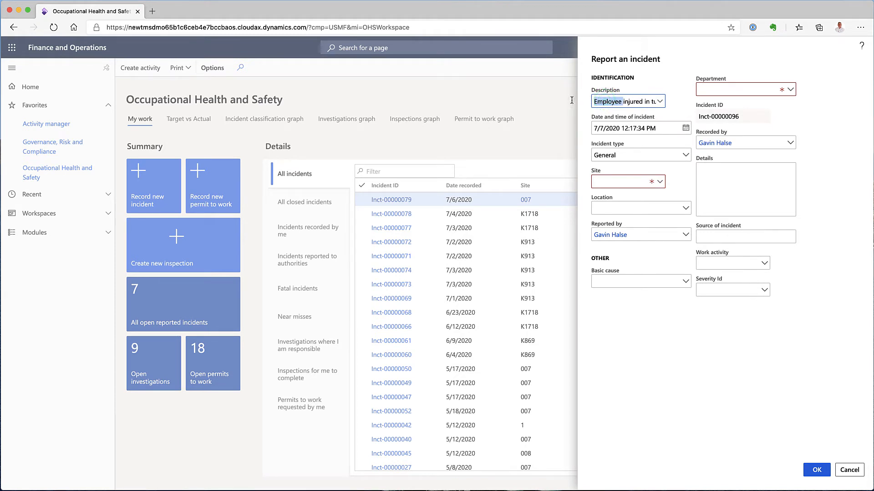
pyautogui.click(679, 106)
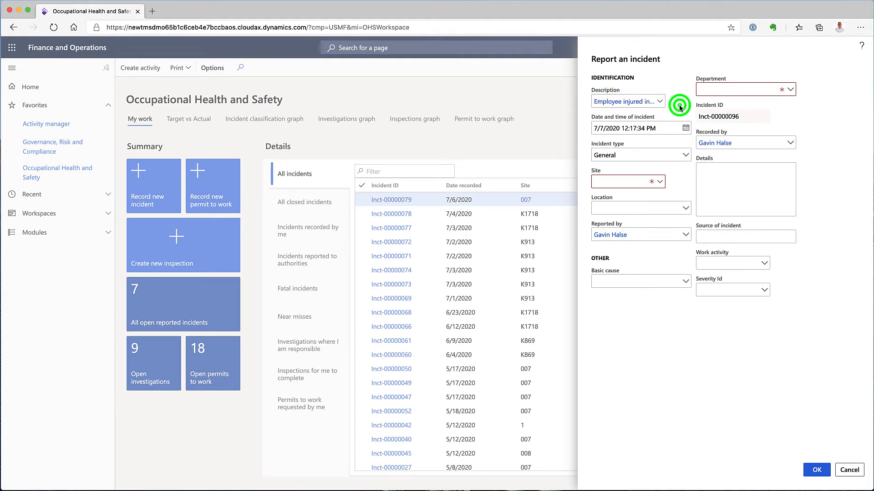
# Step: Set the date and time of the incident to 7/6/2020 07:00:00 PM
pyautogui.click(685, 127)
pyautogui.click(625, 201)
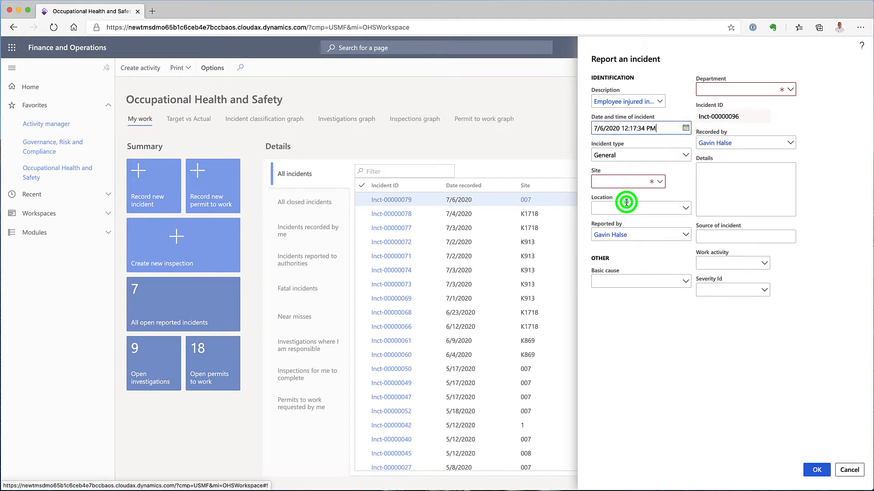
pyautogui.moveTo(623, 128); pyautogui.dragTo(663, 128)
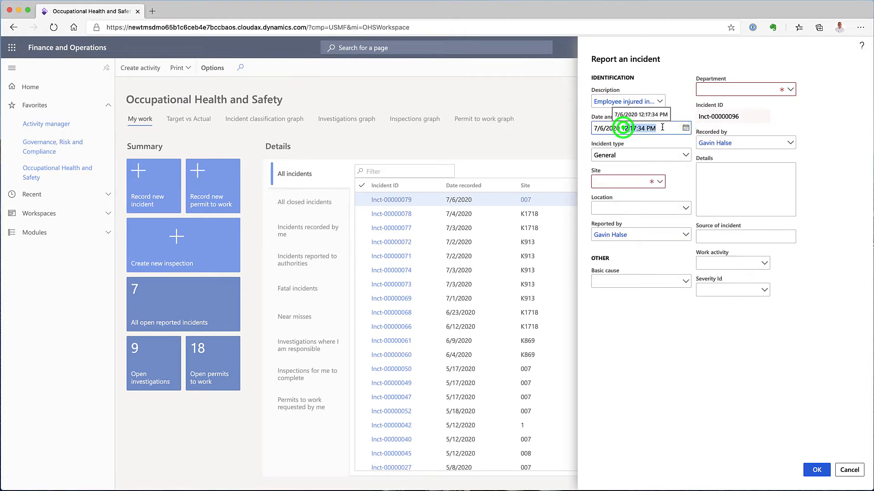
pyautogui.write('9:00:00pm')
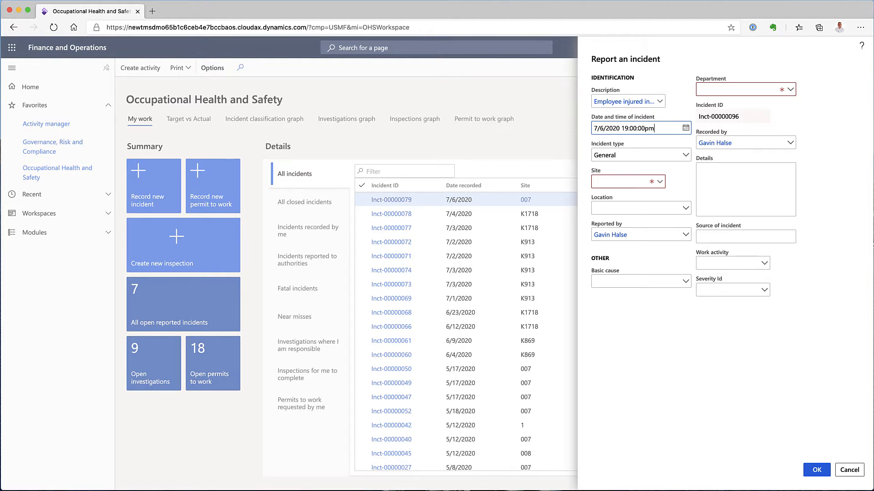
pyautogui.click(674, 141)
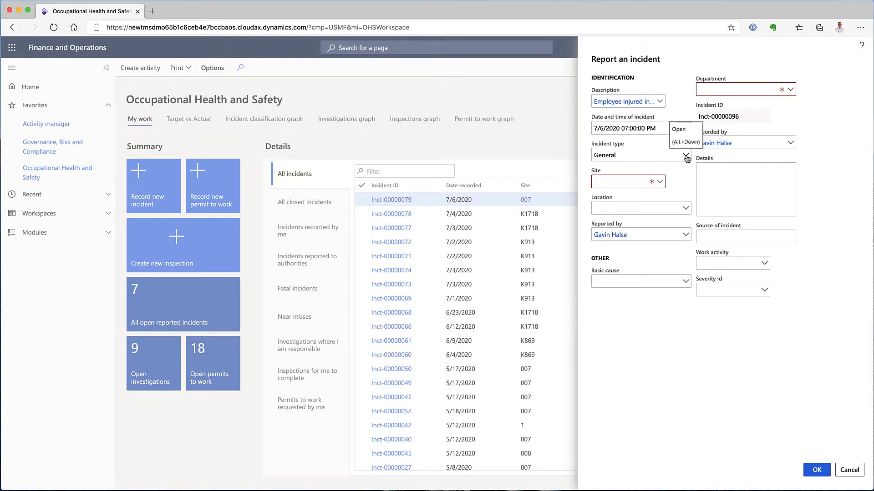
# Step: Keep the incident type as General and set the site to K913 with location GateOut913
pyautogui.click(684, 156)
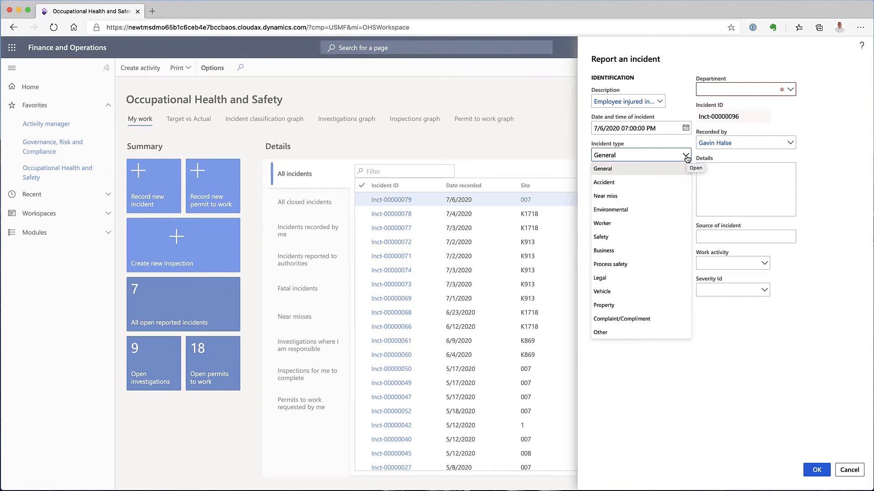
pyautogui.click(685, 156)
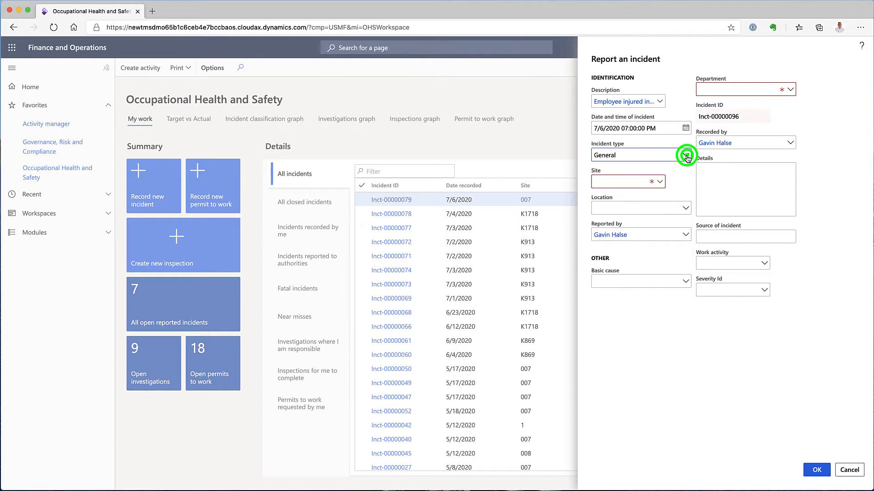
pyautogui.click(660, 183)
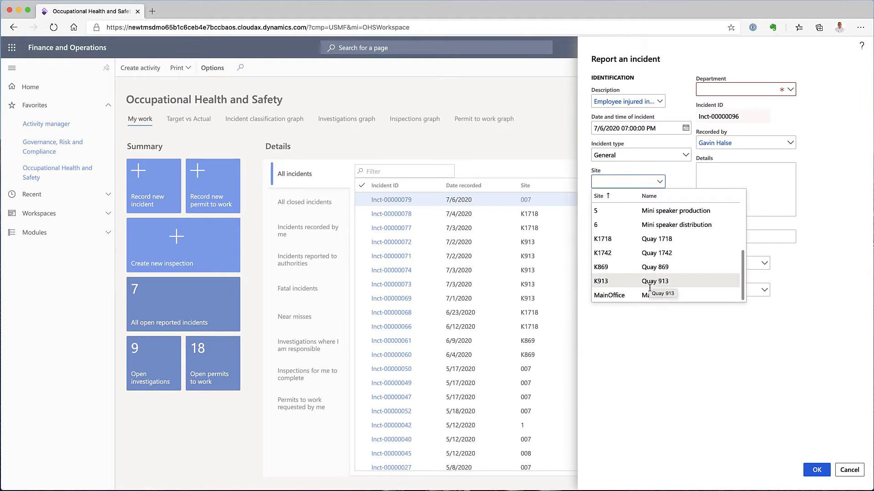
pyautogui.click(649, 281)
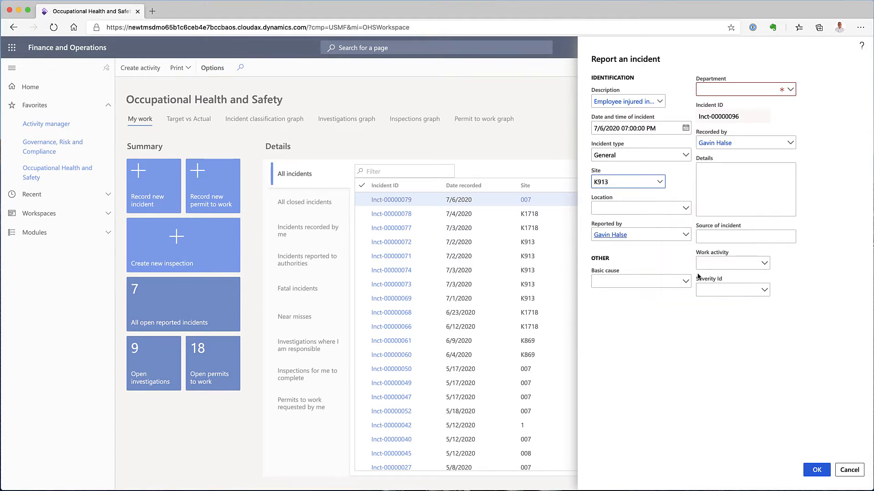
pyautogui.click(686, 208)
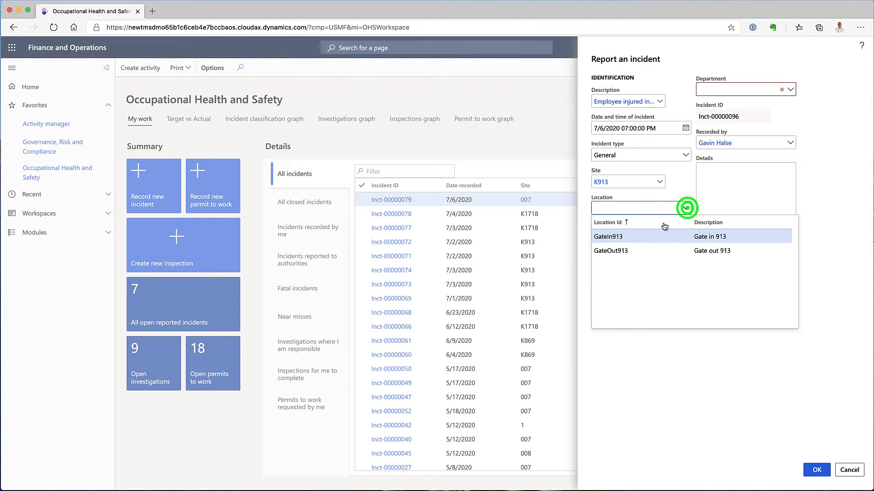
pyautogui.click(620, 250)
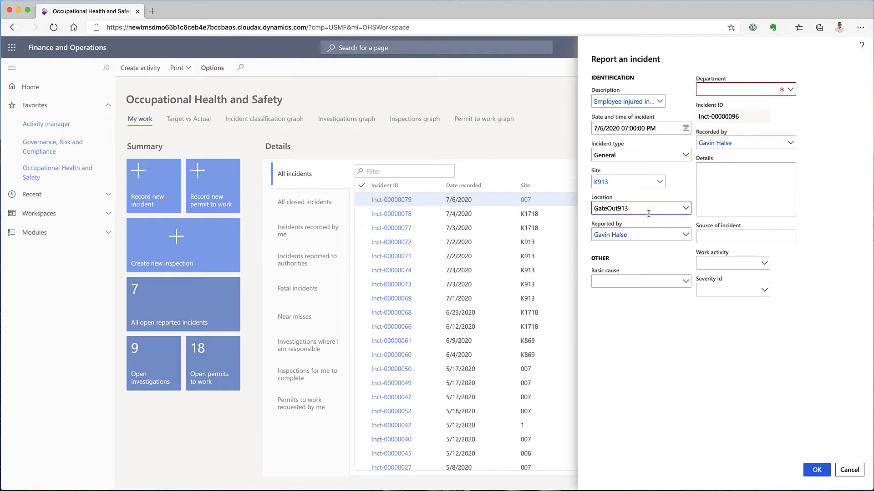
# Step: Look up the reporting employee by first name and select that person as the one who reported the incident
pyautogui.click(632, 236)
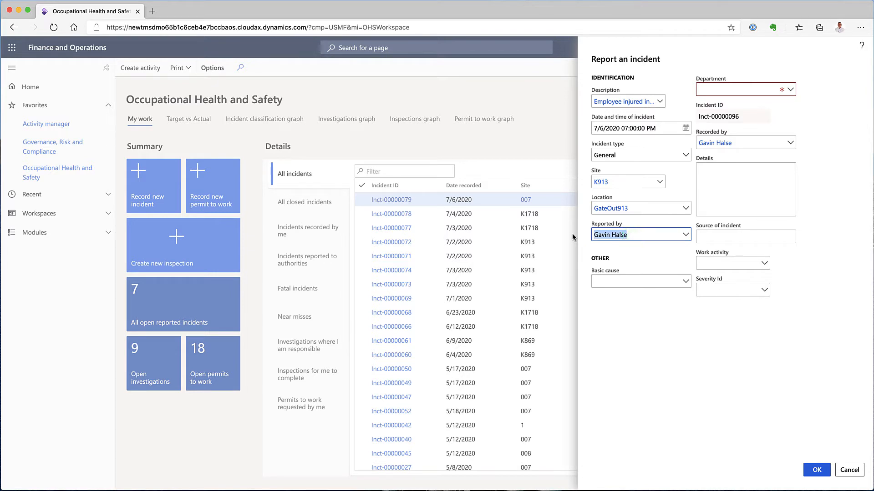
pyautogui.write('pierre')
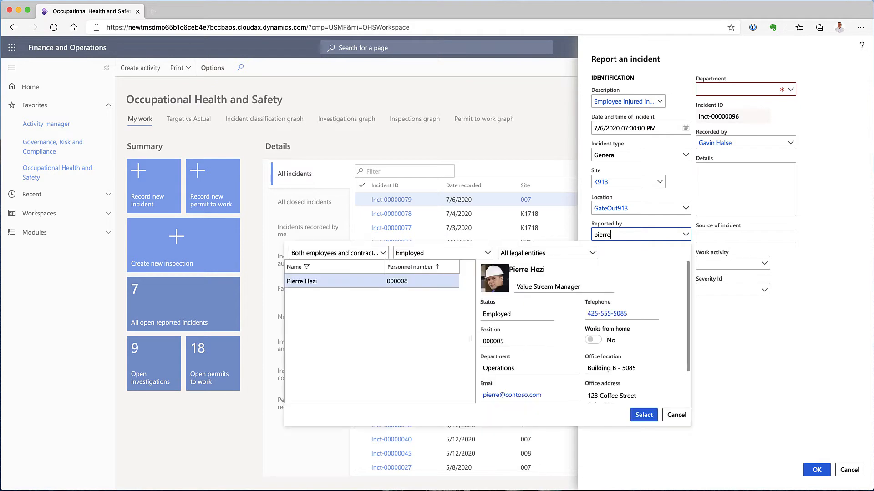
pyautogui.click(299, 281)
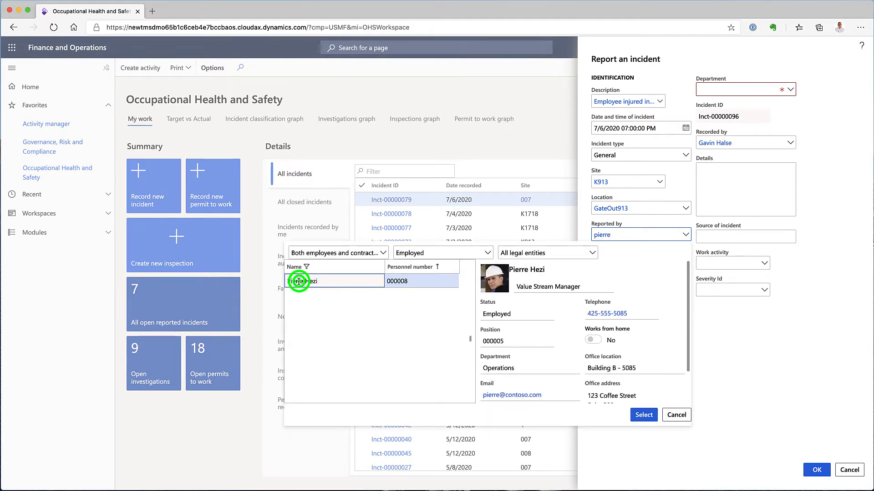
pyautogui.click(649, 415)
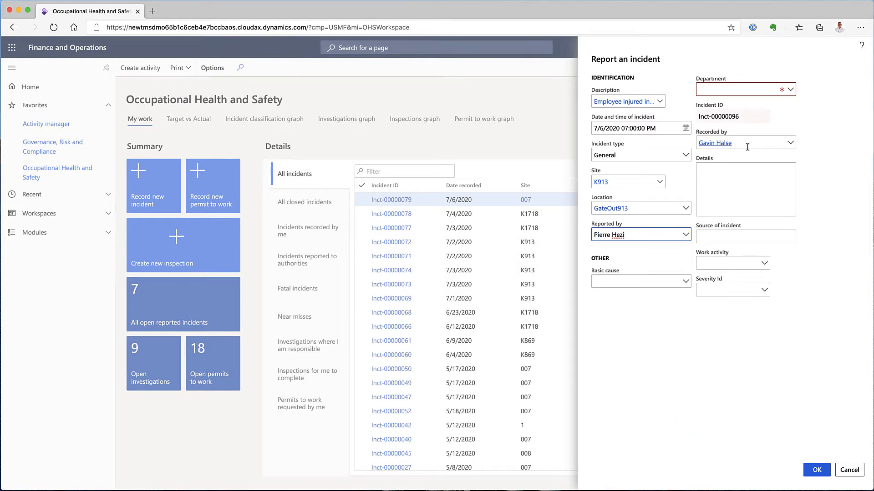
# Step: Set the incident's basic cause to the Maintenance option, described as "Lack of maintenance"
pyautogui.click(686, 283)
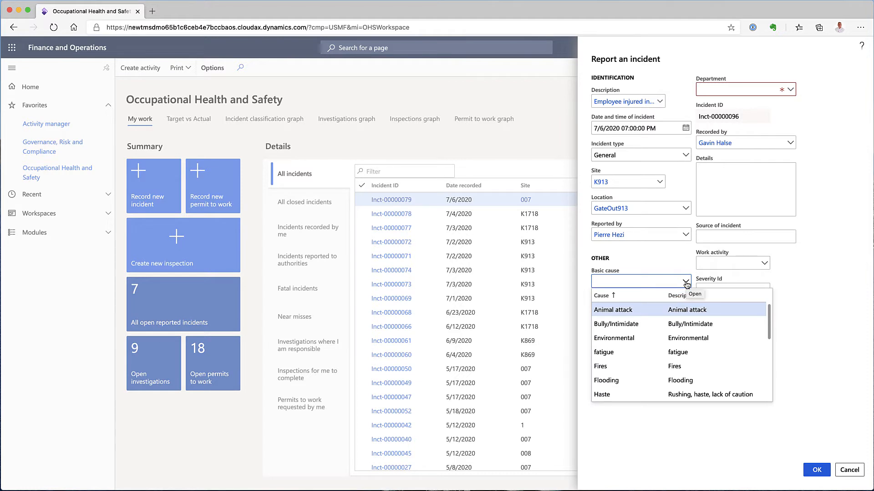
pyautogui.moveTo(769, 331); pyautogui.dragTo(769, 381)
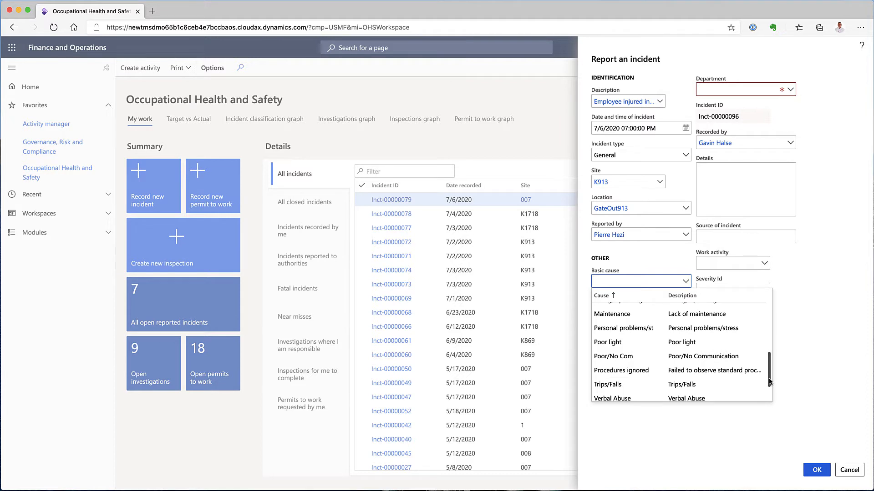
pyautogui.moveTo(769, 381); pyautogui.dragTo(770, 371)
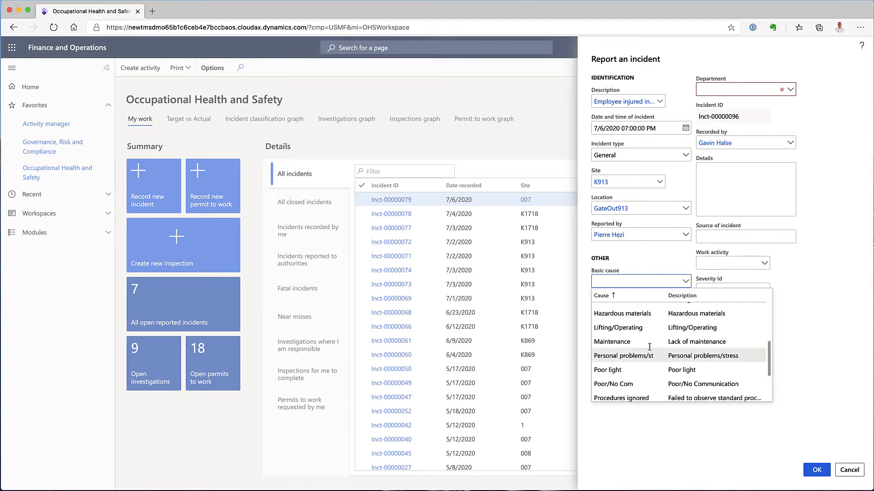
pyautogui.click(621, 341)
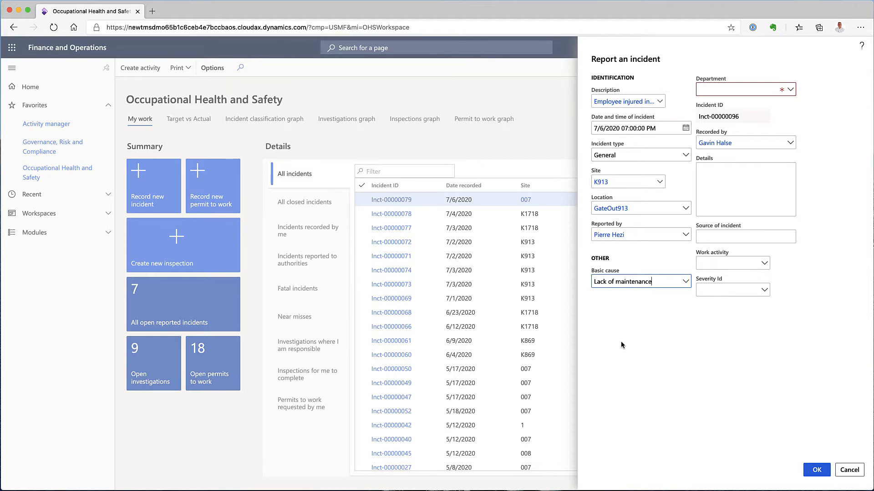
# Step: Set the incident's department to Operations
pyautogui.click(790, 90)
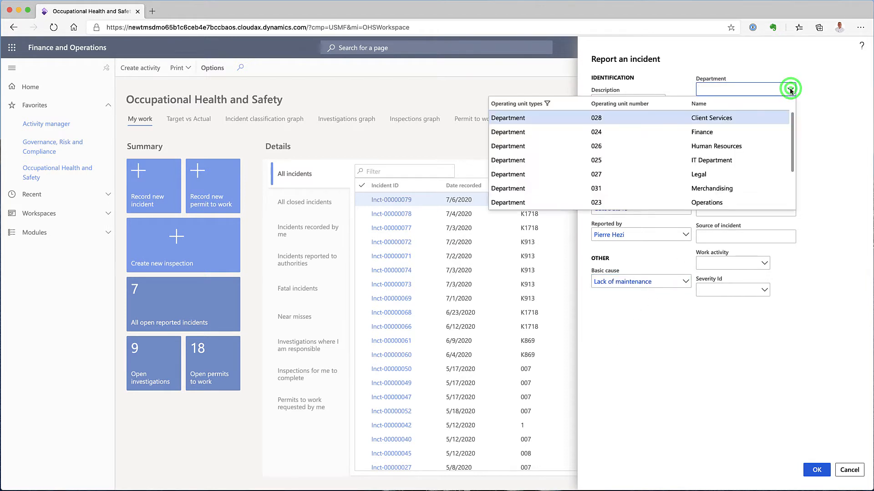
pyautogui.moveTo(792, 133); pyautogui.dragTo(791, 166)
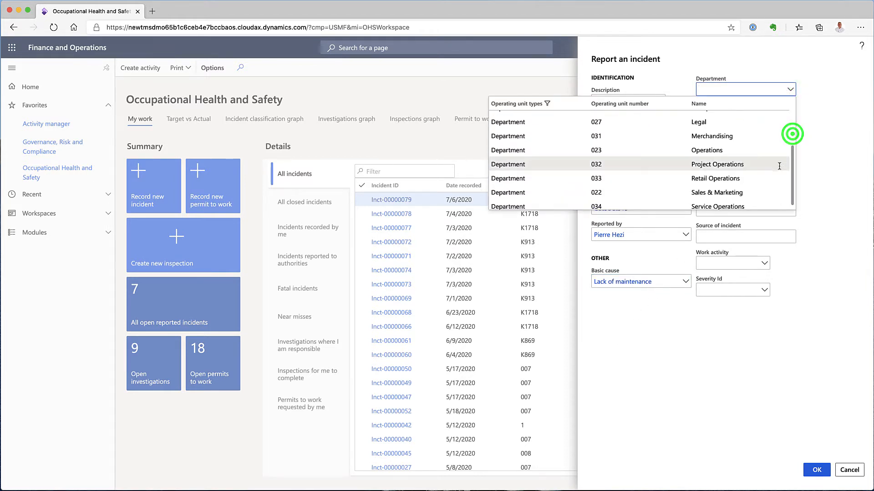
pyautogui.click(715, 150)
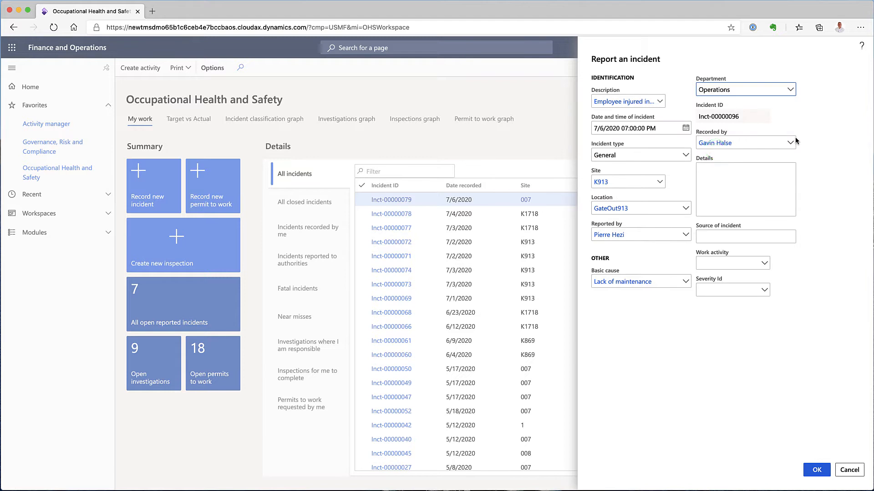
pyautogui.click(756, 182)
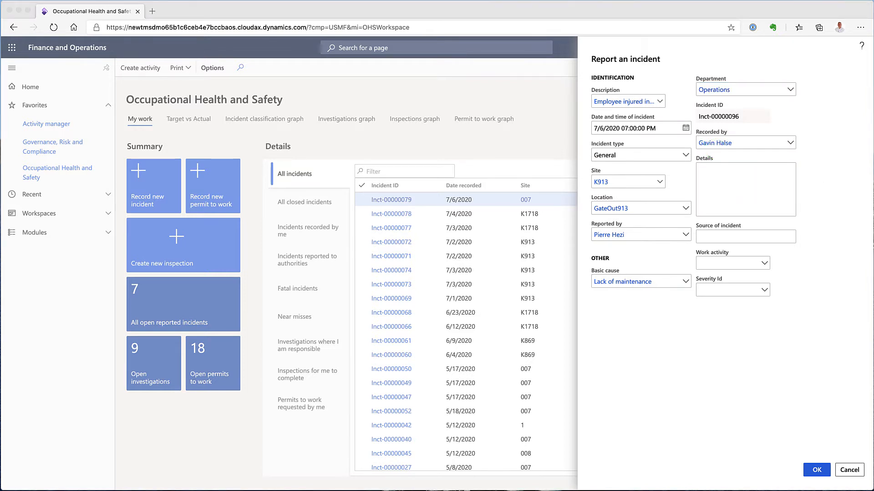
pyautogui.click(743, 190)
pyautogui.write('Employee injured in turnstile')
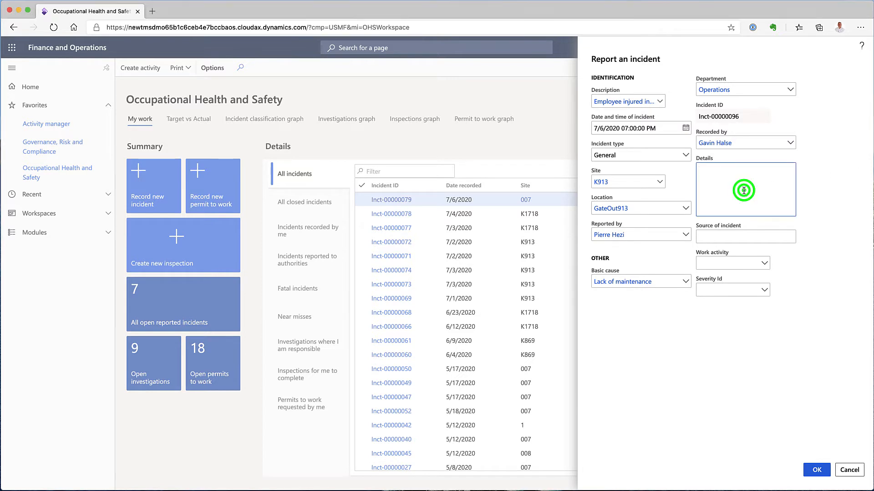
# Step: Replace the Details text with an account of the employee's arm being caught between the turnstile and the cage and the rotating turnstile crushing his forearm
pyautogui.press('super+a')
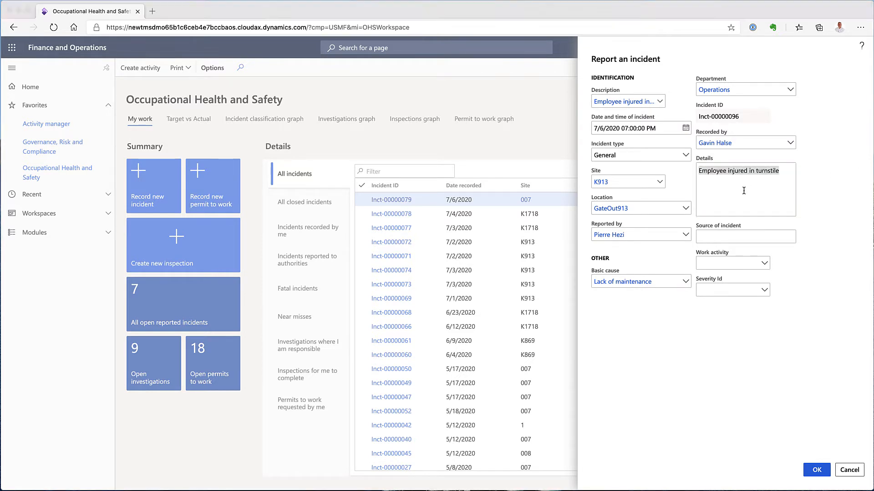
pyautogui.click(744, 191)
pyautogui.write('When entering the factory, John’s arm was caught between the turnstile dan the cage.  The turnstile continued to rotate and crushed his forearm.')
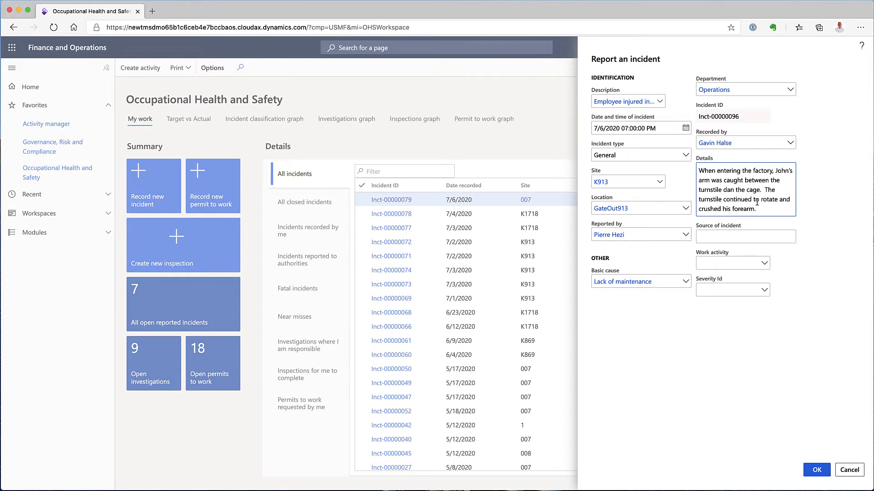
pyautogui.click(726, 190)
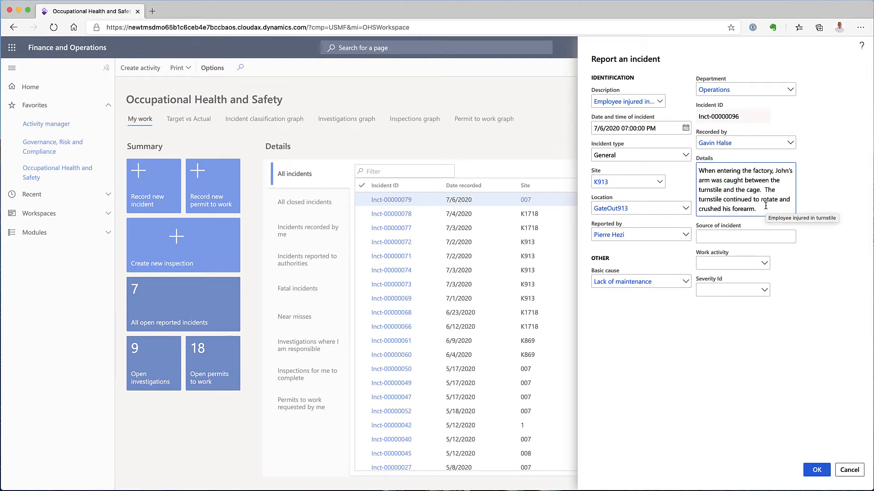
# Step: Enter "Tunstile" as the source of the incident and set its work activity to 09
pyautogui.click(772, 236)
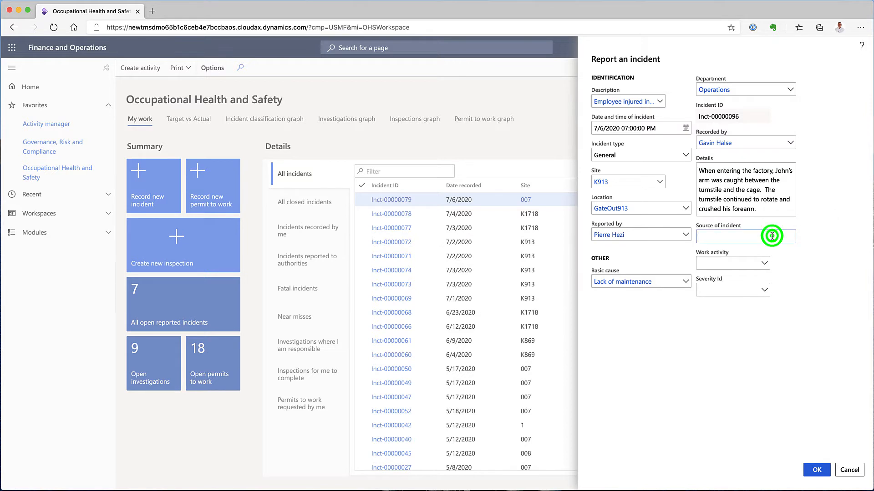
pyautogui.write('T')
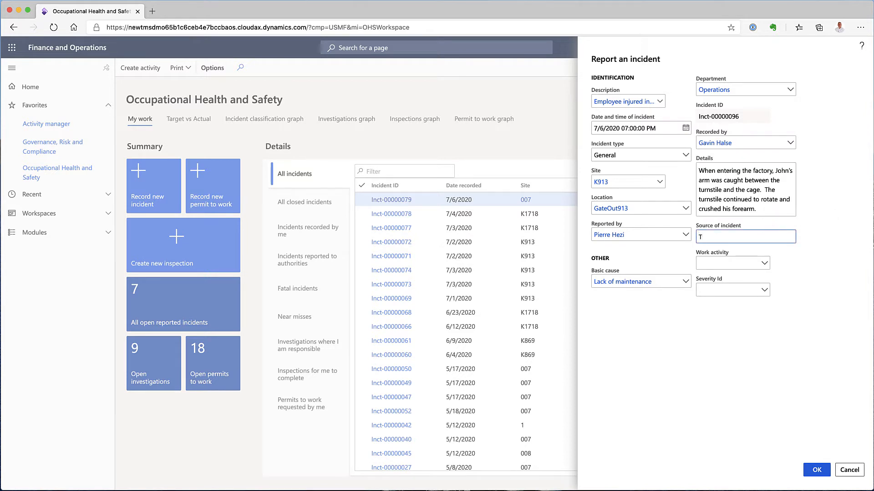
pyautogui.write('unstile')
pyautogui.click(764, 263)
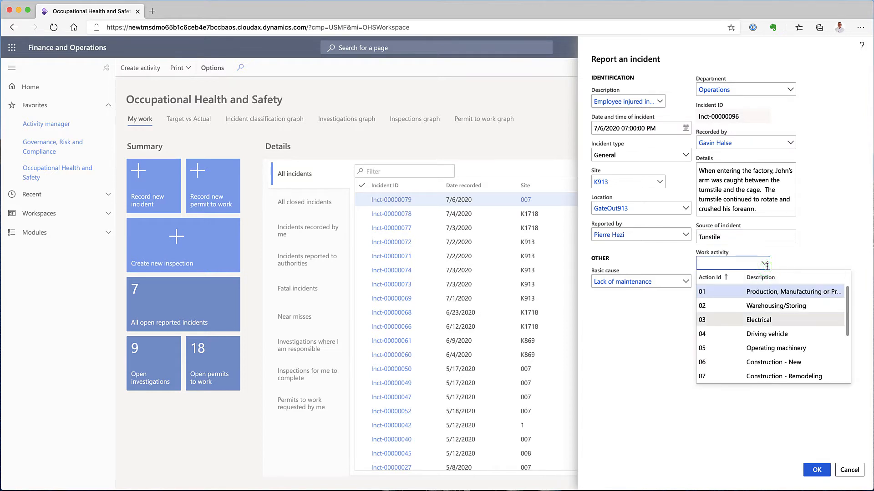
pyautogui.moveTo(847, 329); pyautogui.dragTo(847, 354)
pyautogui.click(798, 357)
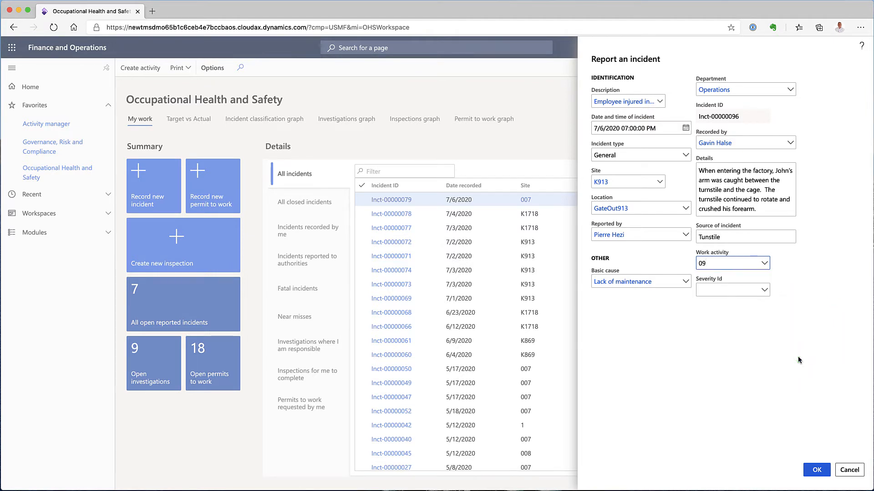
# Step: Set the incident's severity to Moderate and submit the incident report
pyautogui.click(764, 292)
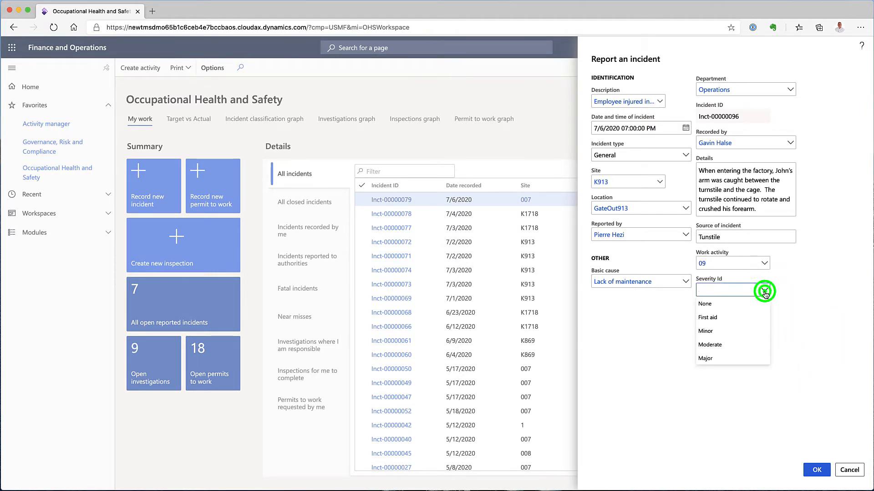
pyautogui.click(736, 347)
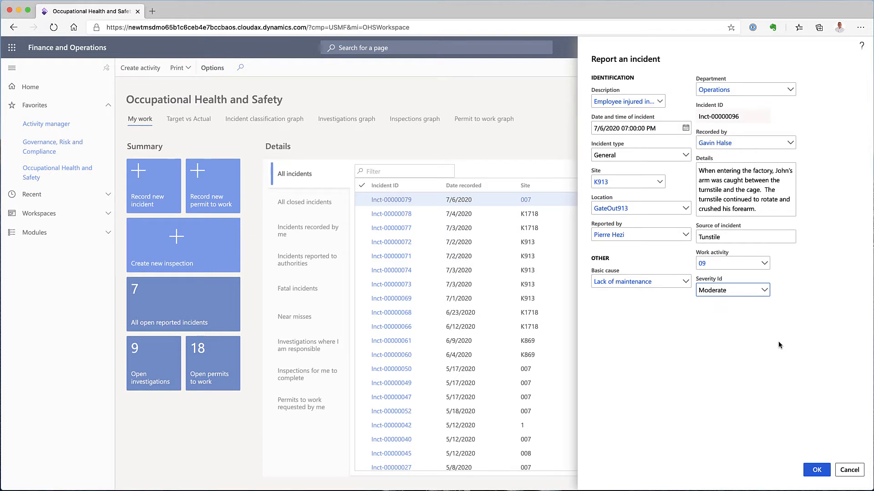
pyautogui.click(816, 470)
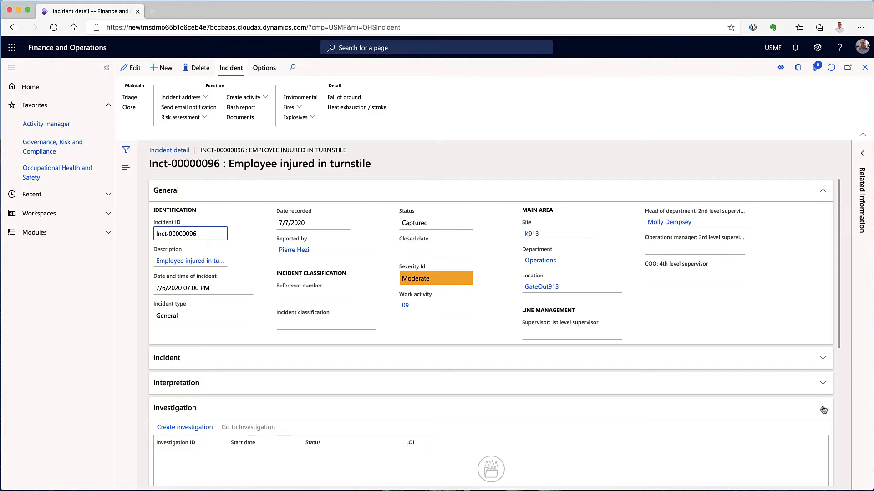
# Step: Collapse the Investigation section and review the Incident section's pages on source, objects, what happened, workers injured, others injured and witnesses
pyautogui.click(822, 408)
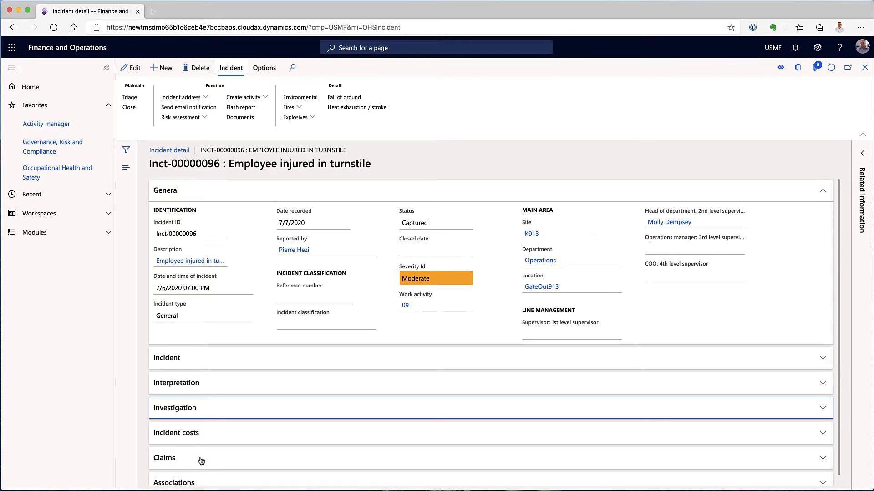
pyautogui.scroll(-1, 201, 462)
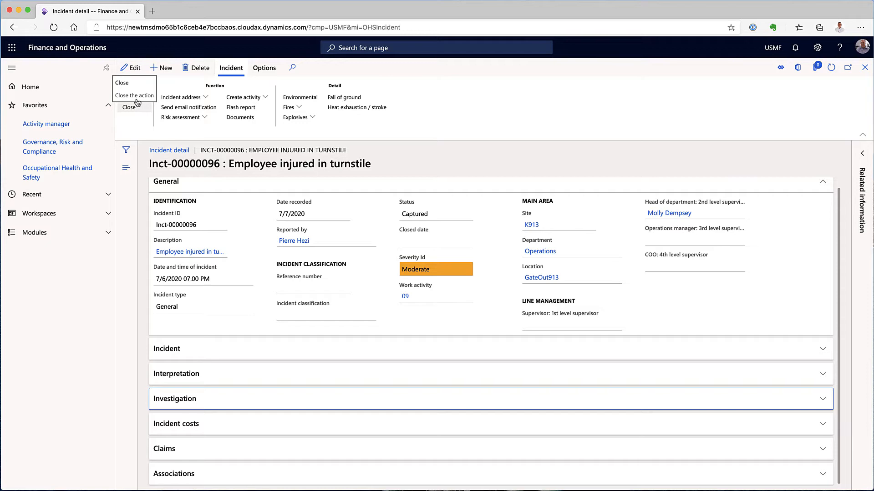
pyautogui.click(202, 353)
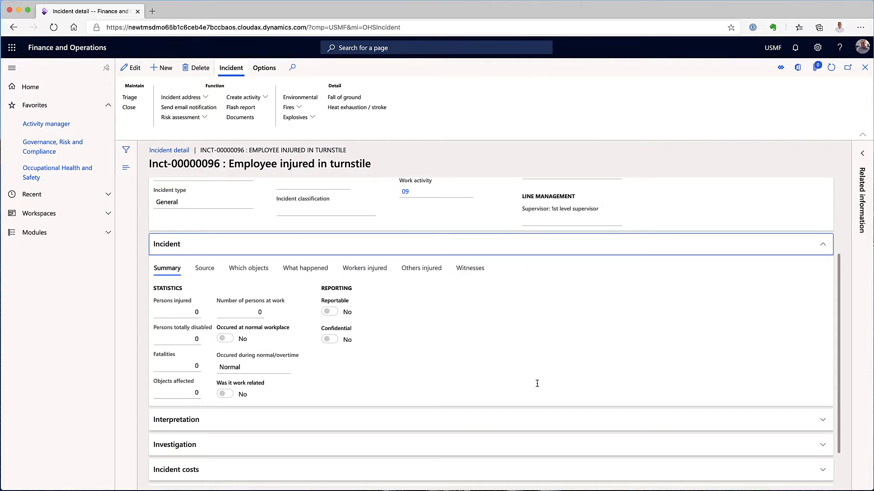
pyautogui.click(204, 269)
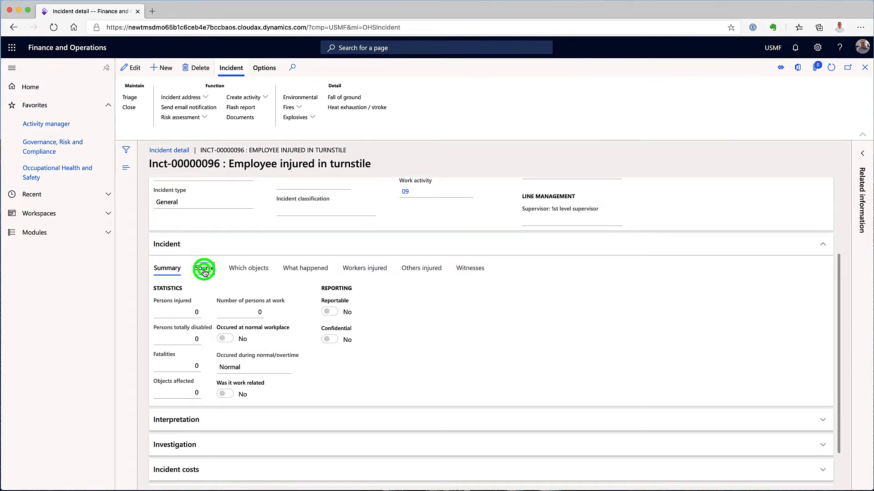
pyautogui.click(246, 271)
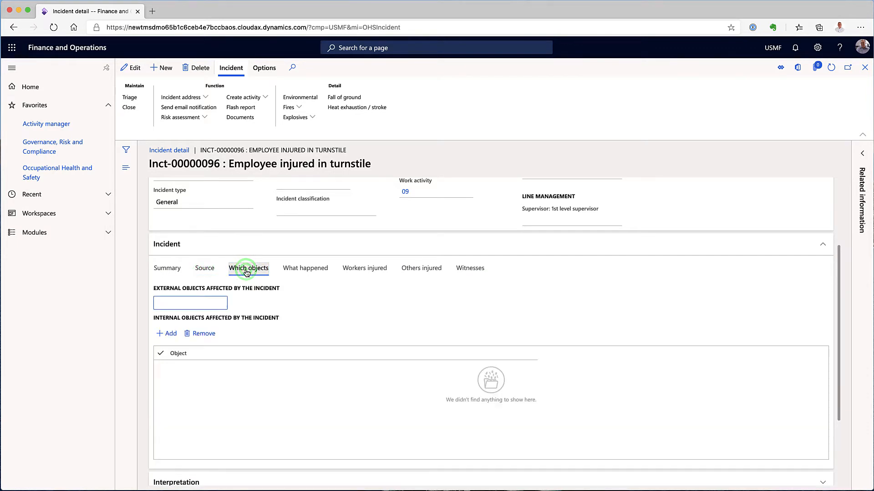
pyautogui.click(302, 270)
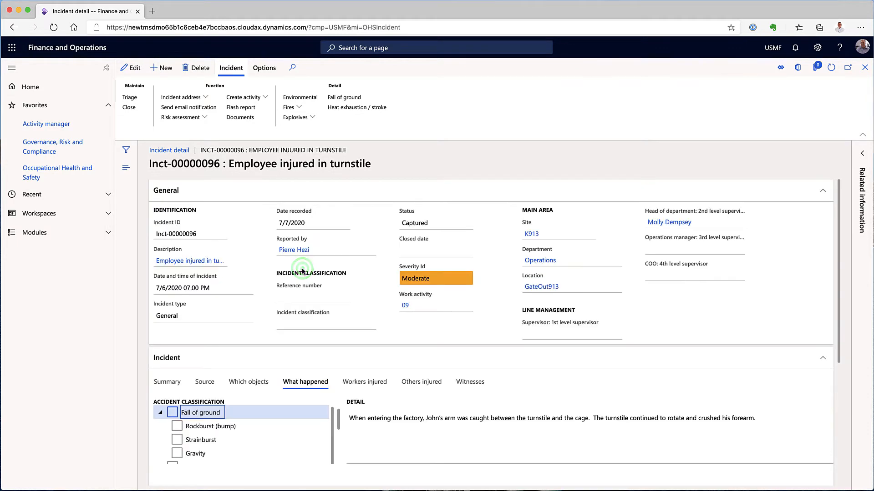
pyautogui.click(374, 374)
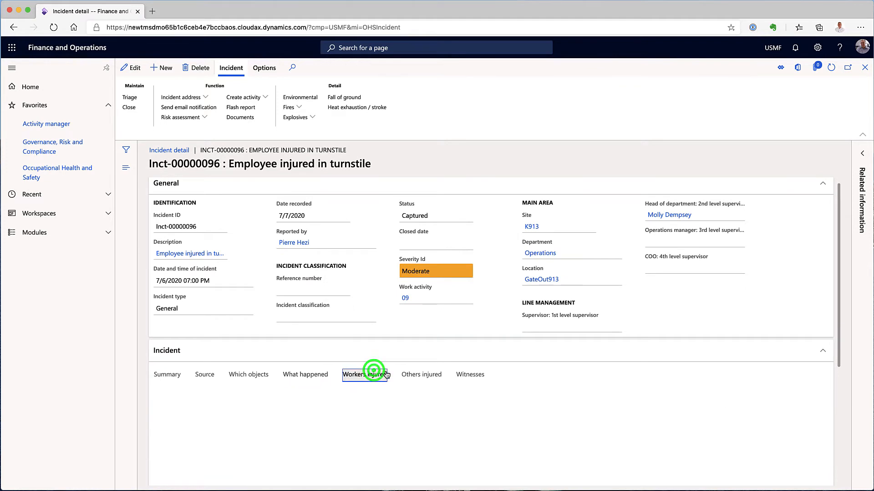
pyautogui.click(422, 375)
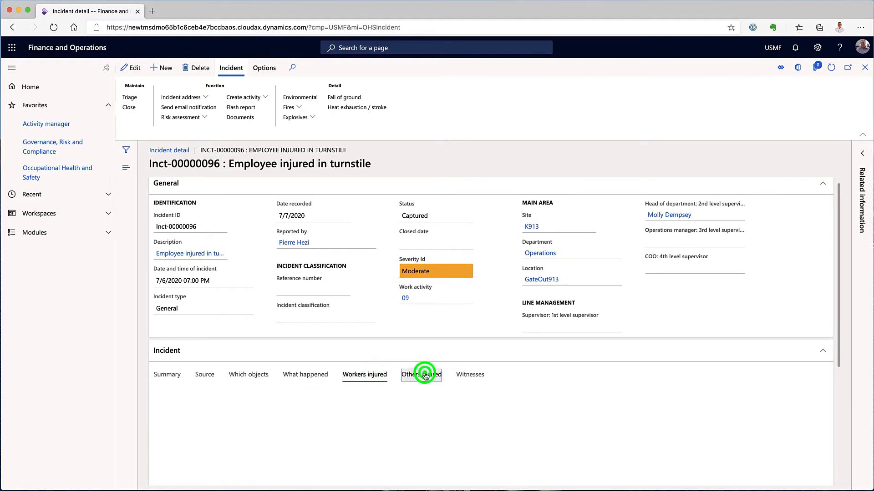
pyautogui.click(479, 377)
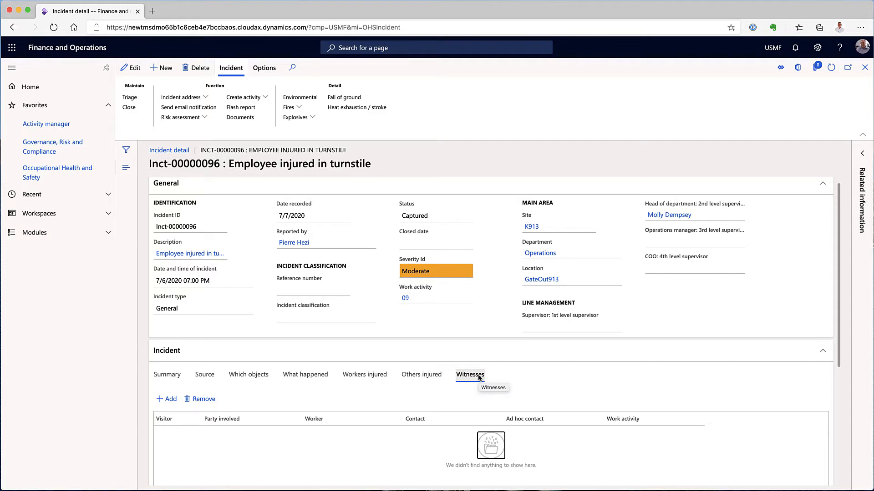
# Step: Review the incident's line management fields and the available incident classification options
pyautogui.click(765, 0)
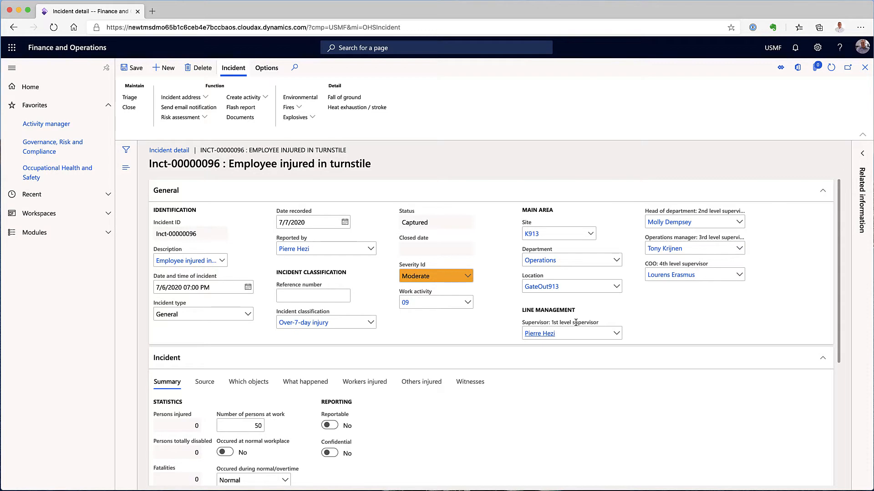
pyautogui.moveTo(577, 326)
pyautogui.moveTo(690, 218)
pyautogui.click(371, 322)
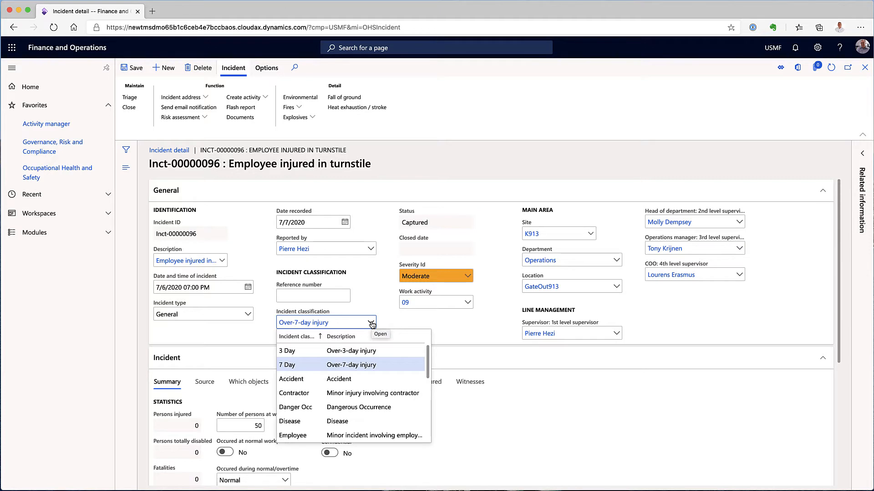
pyautogui.click(371, 324)
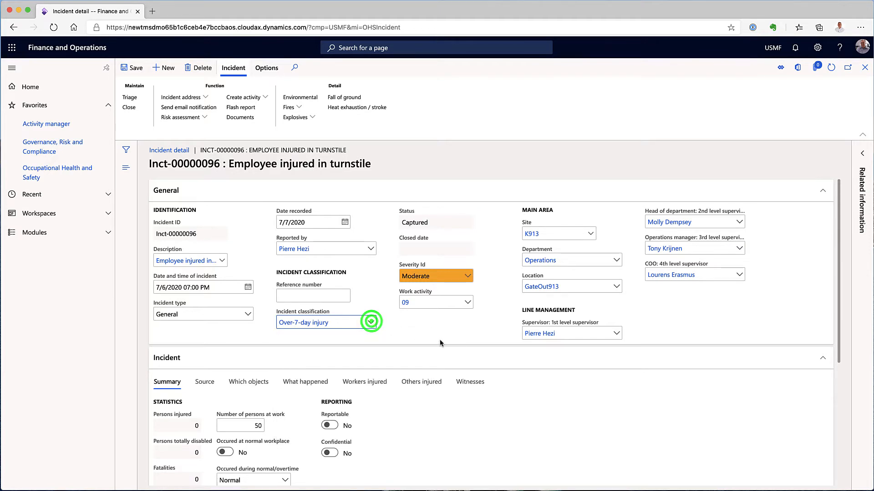
# Step: In the incident summary, record that it occurred at the normal workplace, during Overtime, and was work related
pyautogui.scroll(-1, 440, 343)
pyautogui.scroll(-1, 440, 343)
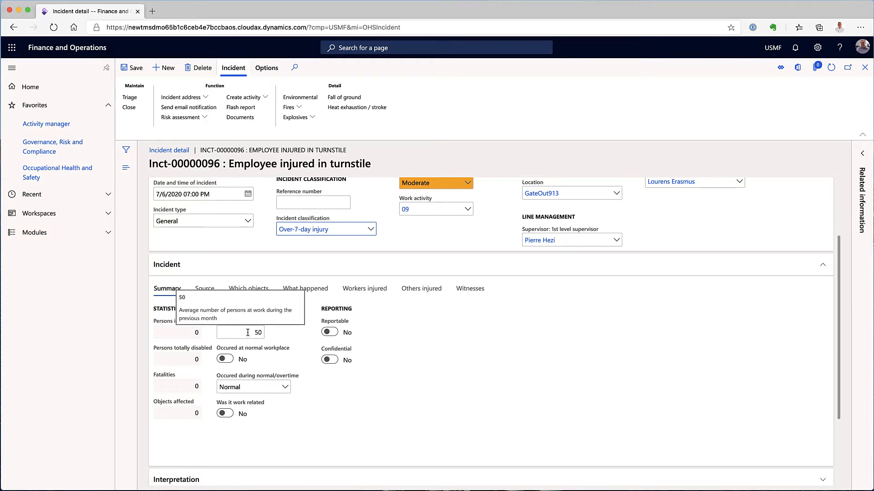
pyautogui.click(230, 360)
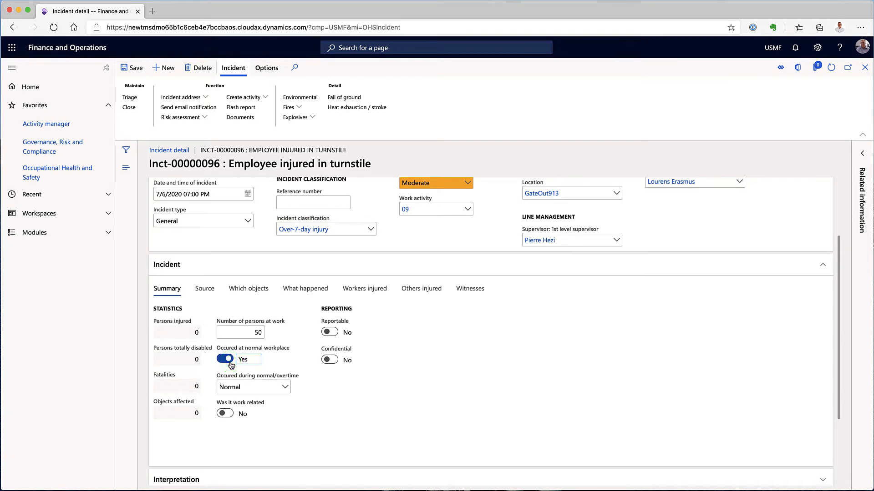
pyautogui.click(285, 388)
pyautogui.click(253, 414)
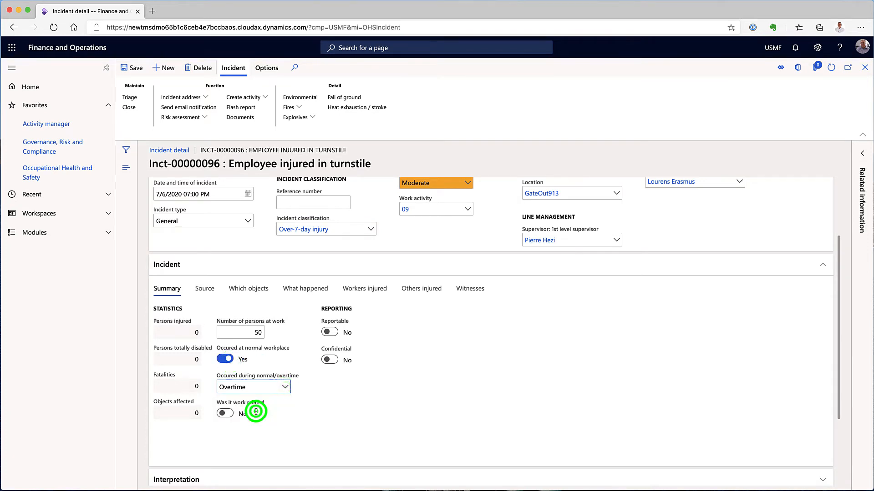
pyautogui.click(230, 415)
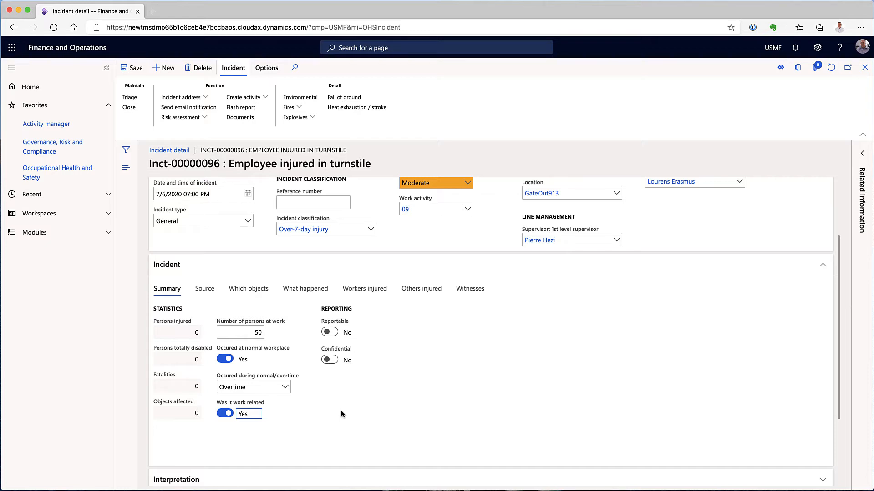
# Step: Mark the incident as reportable
pyautogui.click(337, 336)
pyautogui.click(764, 0)
pyautogui.click(523, 422)
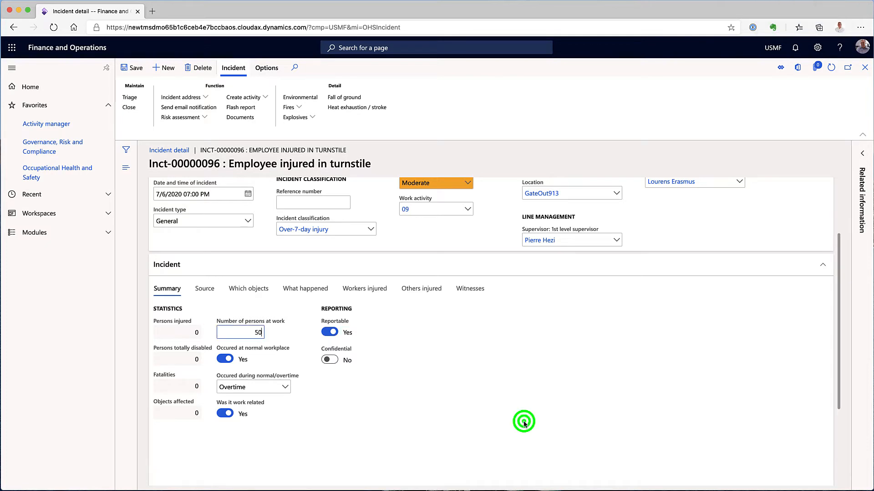
# Step: Add TURN10A, the turnstile access security gate 913, to the internal objects affected by the incident
pyautogui.click(205, 289)
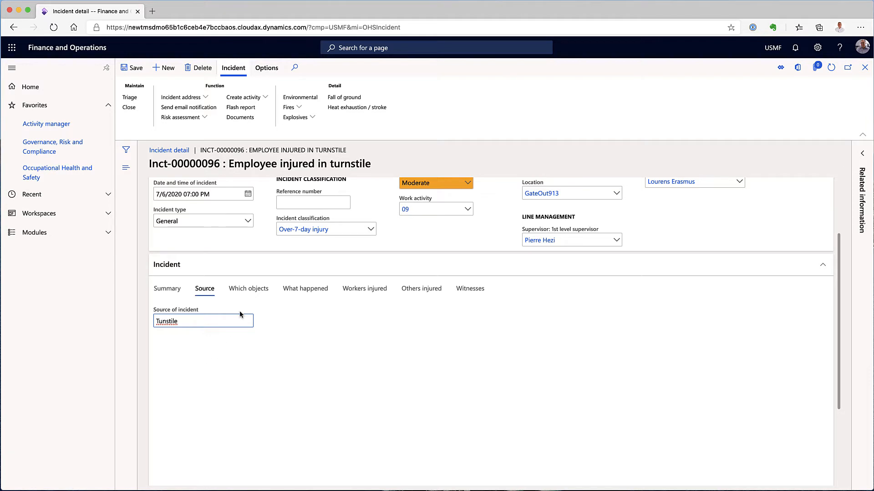
pyautogui.click(259, 291)
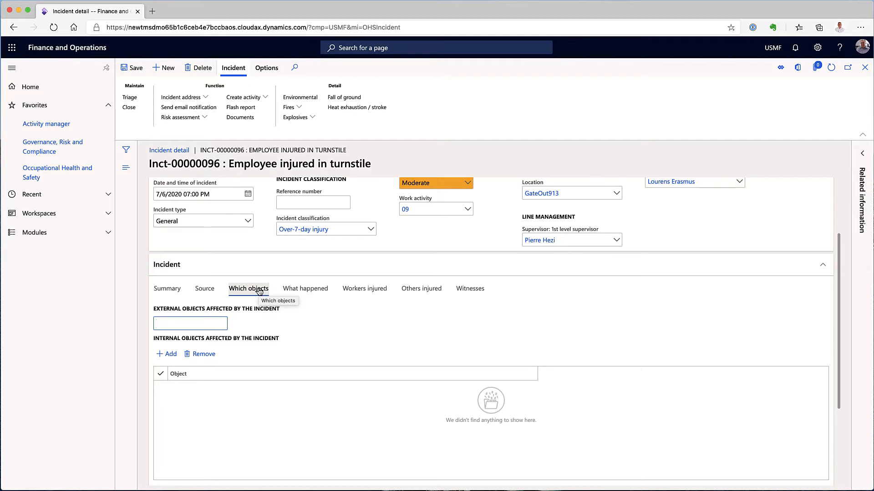
pyautogui.click(173, 354)
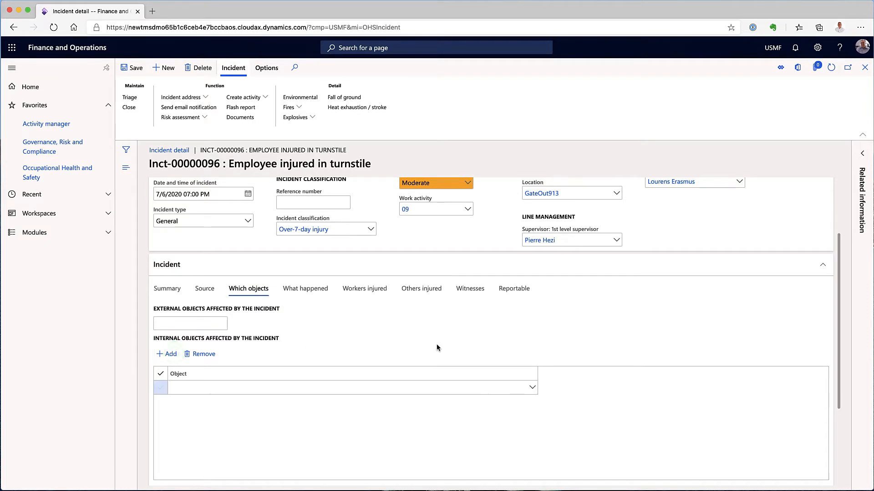
pyautogui.click(532, 388)
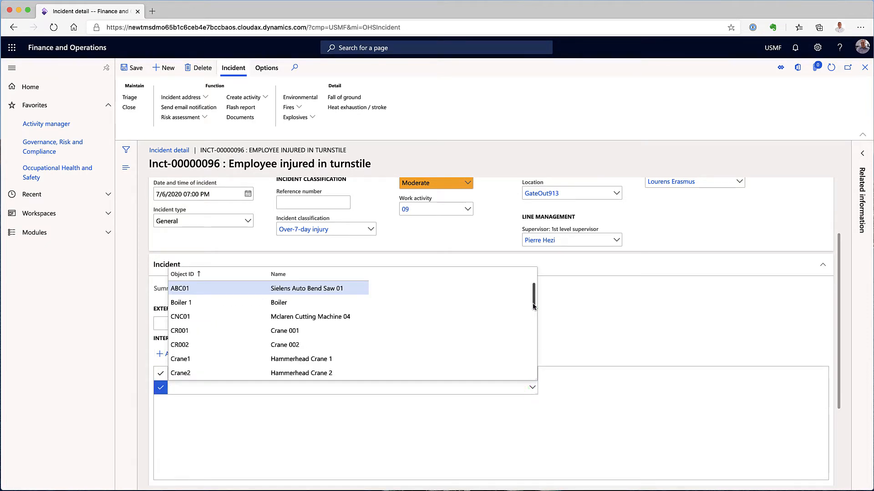
pyautogui.moveTo(534, 298); pyautogui.dragTo(545, 379)
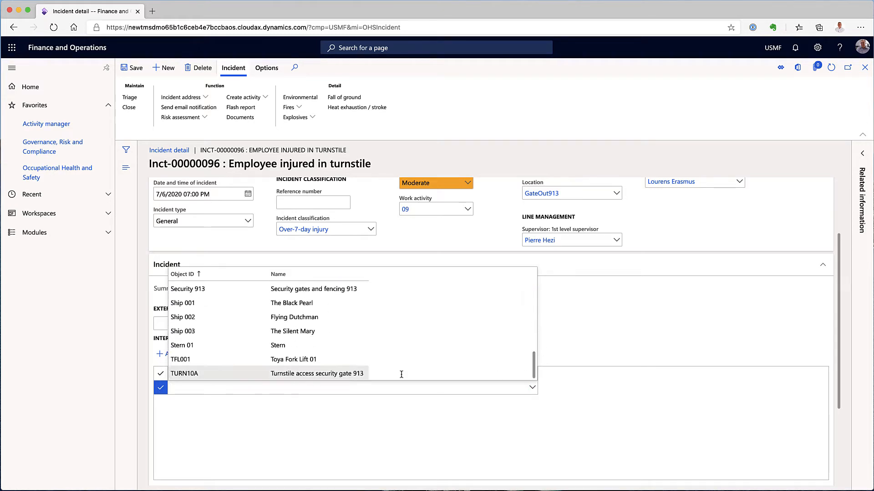
pyautogui.click(312, 373)
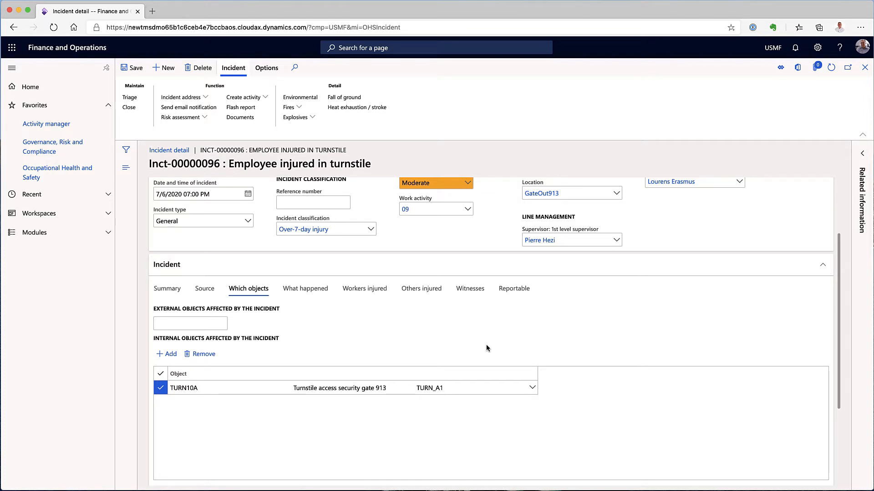
# Step: Describe in the what-happened detail how the worker's arm was caught between the turnstile and the cage and the forearm crushed
pyautogui.click(318, 291)
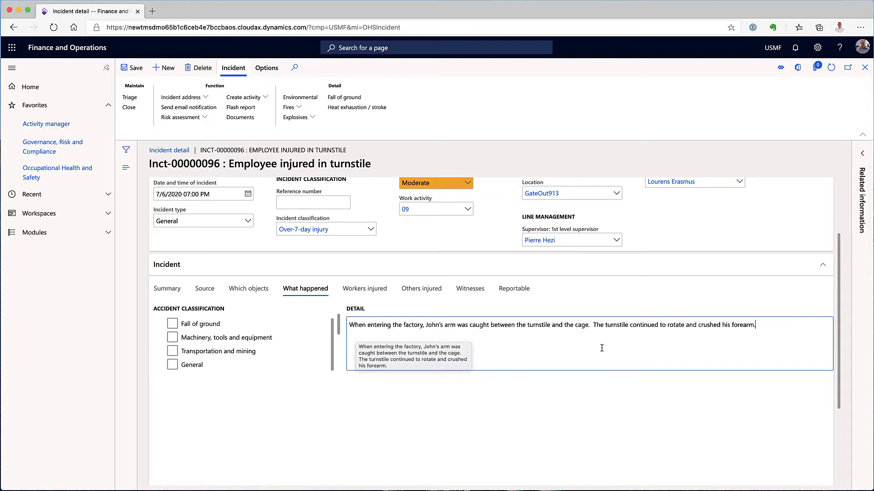
# Step: Start a new injury record for the incident's injured workers and select the injured warehouse worker
pyautogui.click(376, 289)
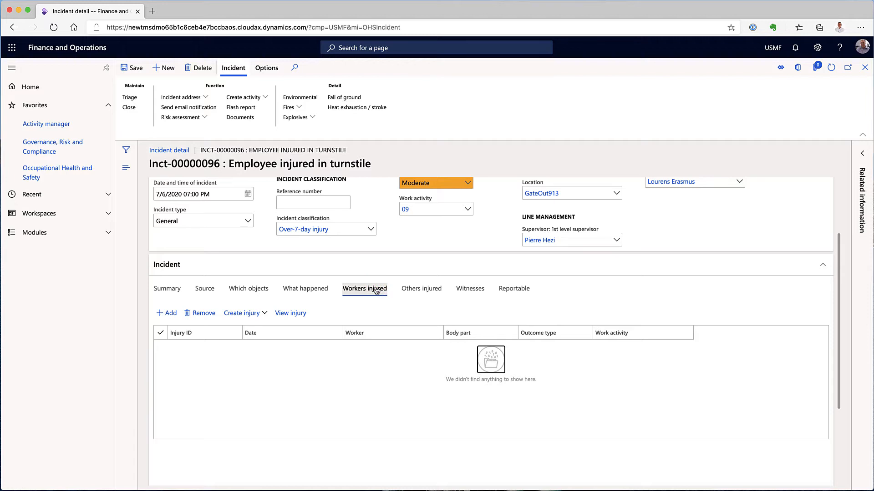
pyautogui.click(246, 313)
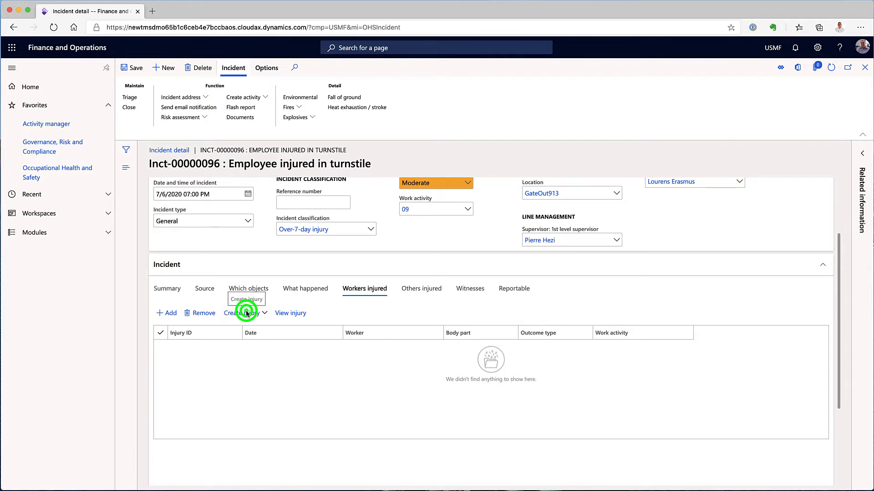
pyautogui.click(246, 299)
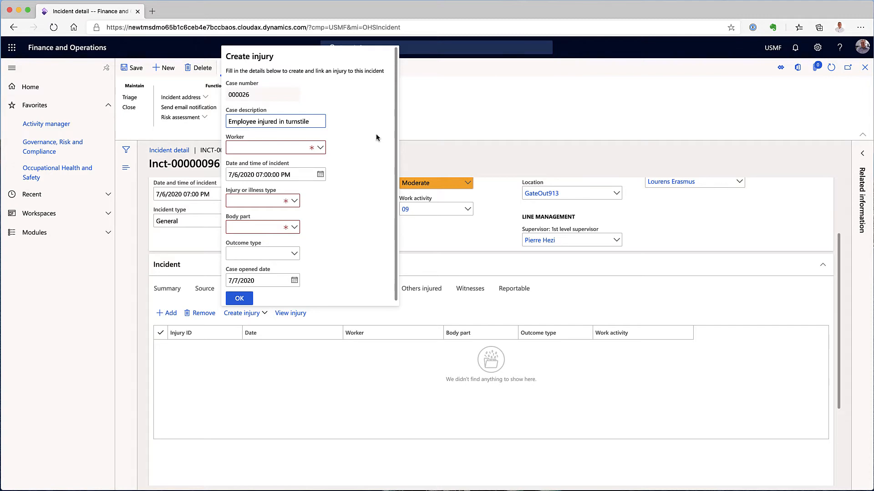
pyautogui.click(293, 148)
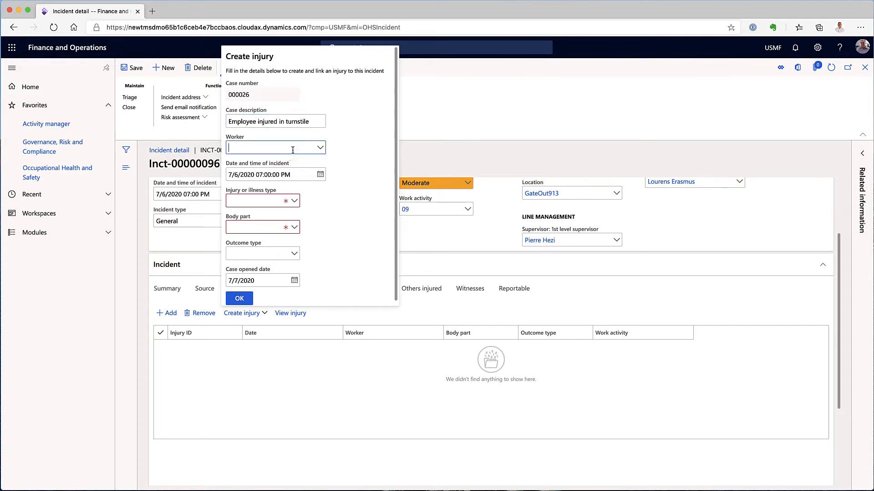
pyautogui.write('john')
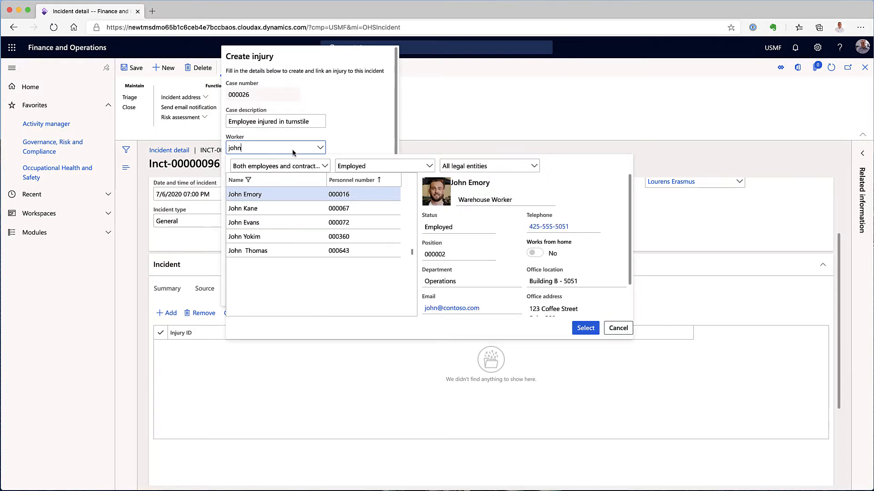
pyautogui.click(585, 328)
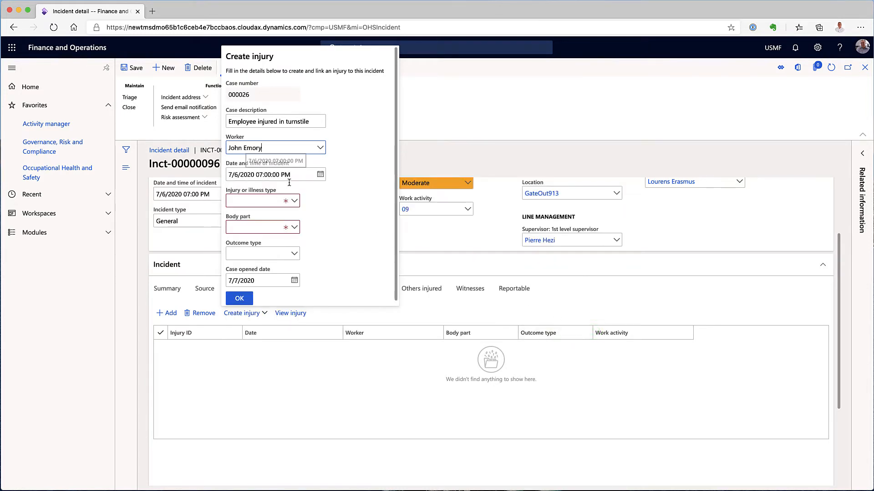
# Step: Create the linked injury with type Injury, body part Arm and outcome type Days Away
pyautogui.click(294, 201)
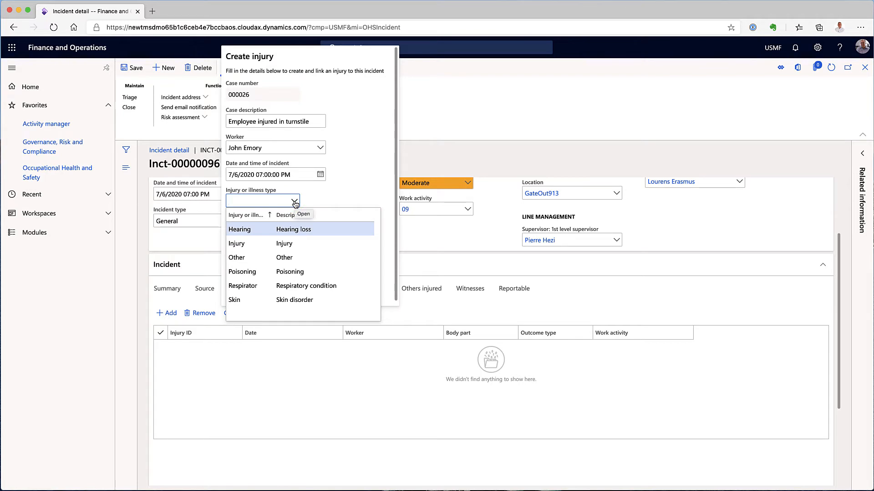
pyautogui.click(245, 246)
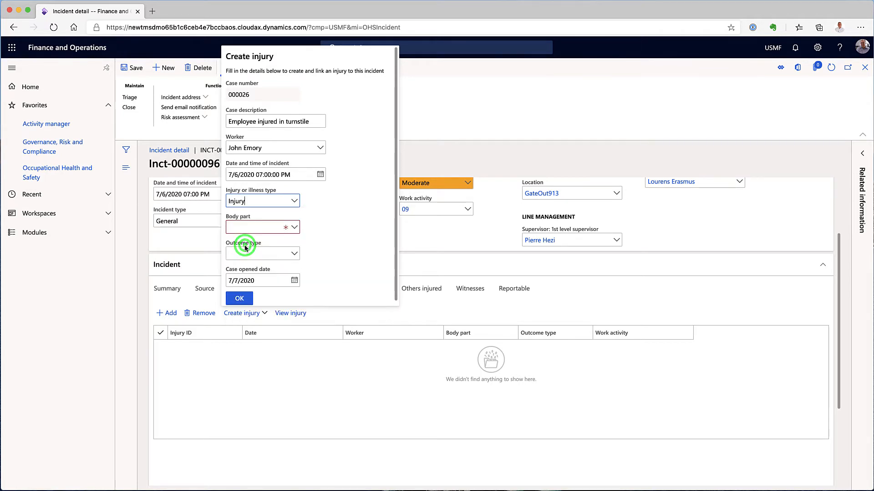
pyautogui.click(296, 228)
pyautogui.click(296, 228)
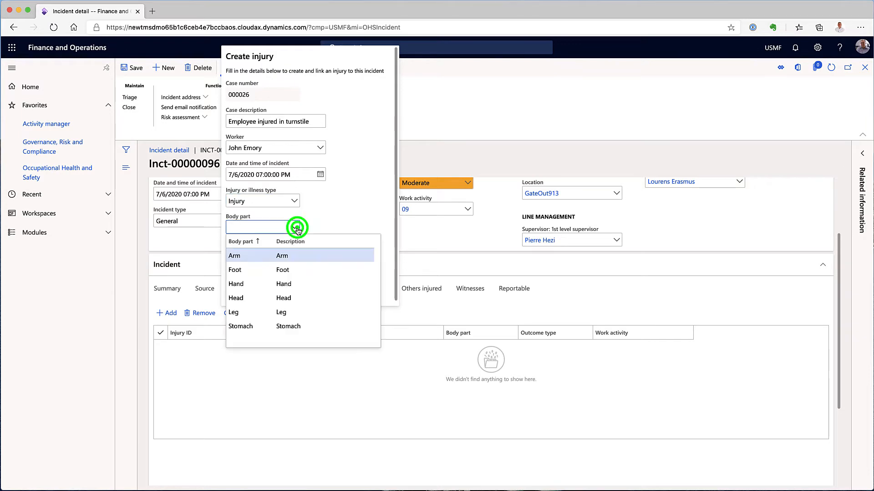
pyautogui.click(287, 256)
pyautogui.click(295, 253)
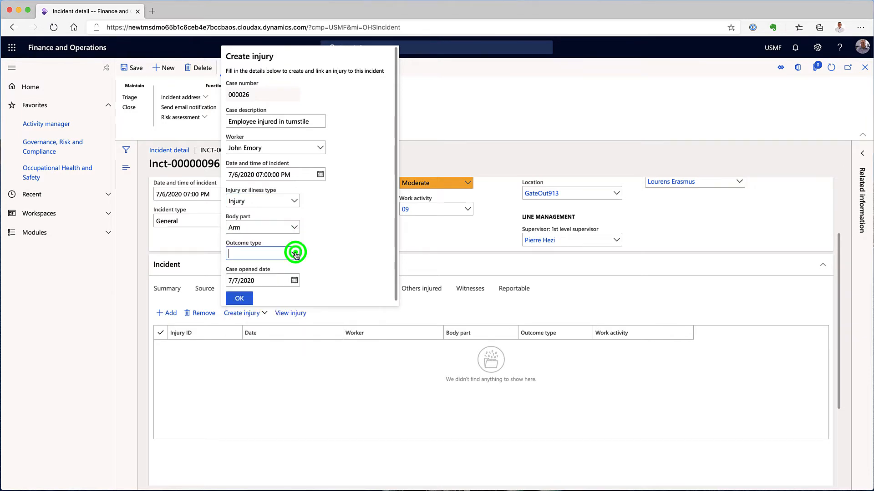
pyautogui.click(295, 253)
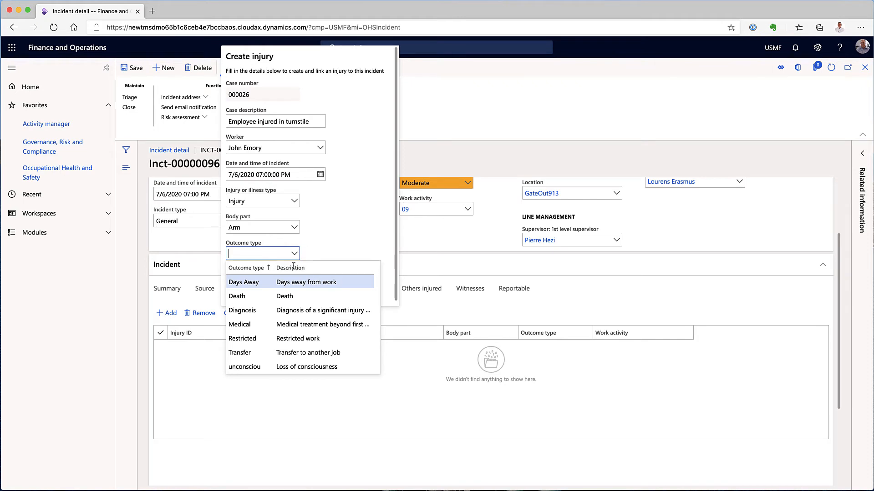
pyautogui.click(292, 285)
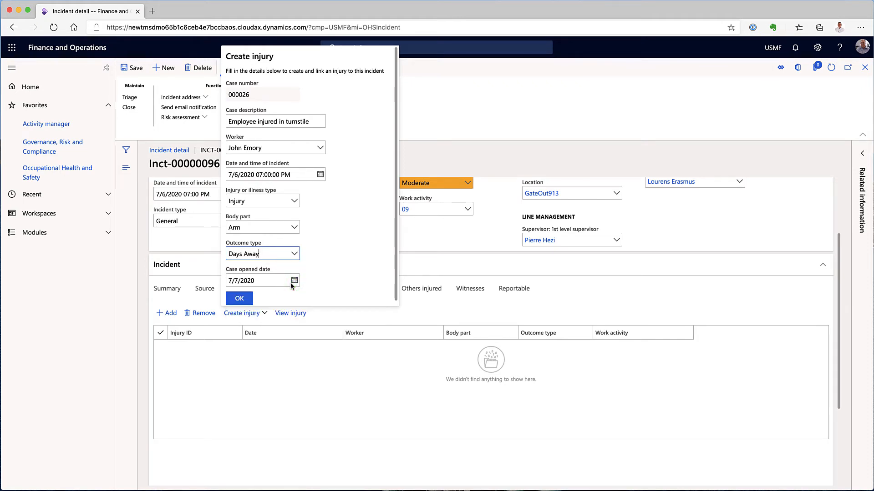
pyautogui.click(241, 298)
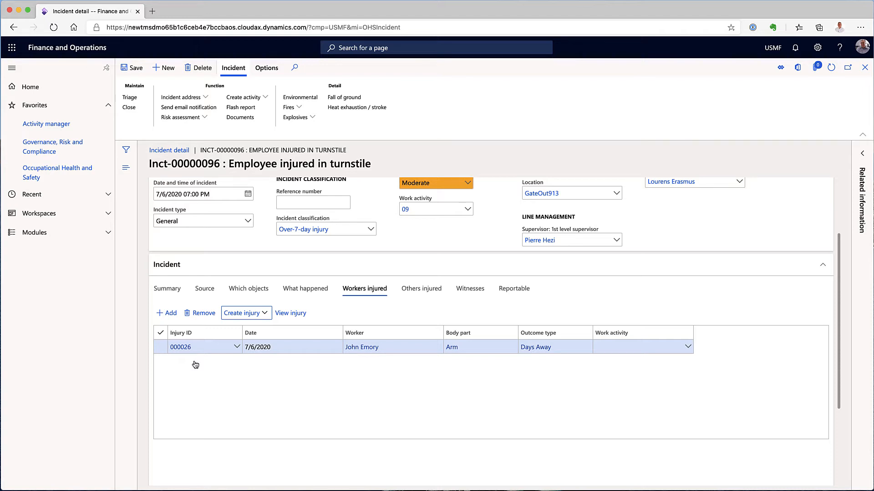
# Step: Review the incident's others injured, witnesses and reportable details, and save the incident
pyautogui.click(437, 290)
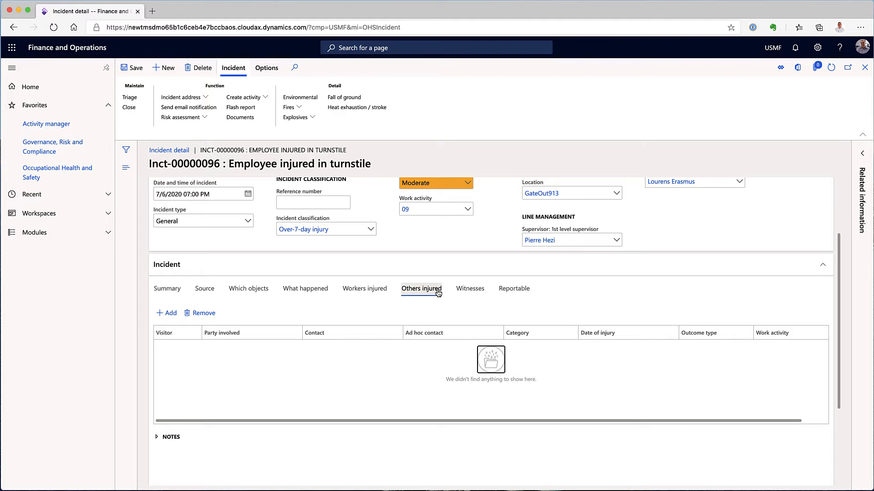
pyautogui.click(475, 291)
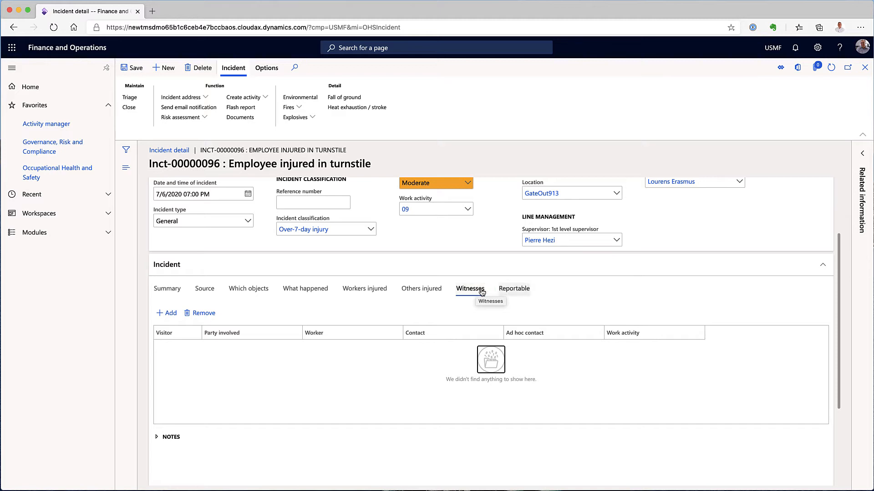
pyautogui.click(507, 290)
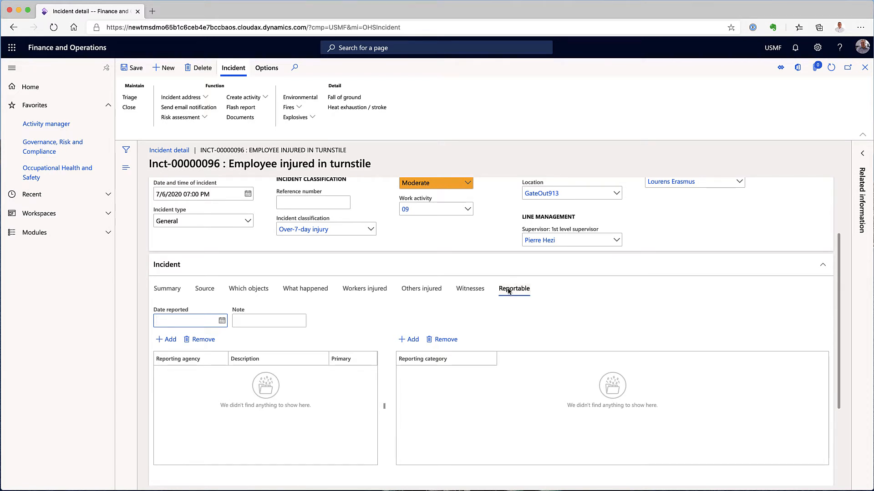
pyautogui.click(821, 264)
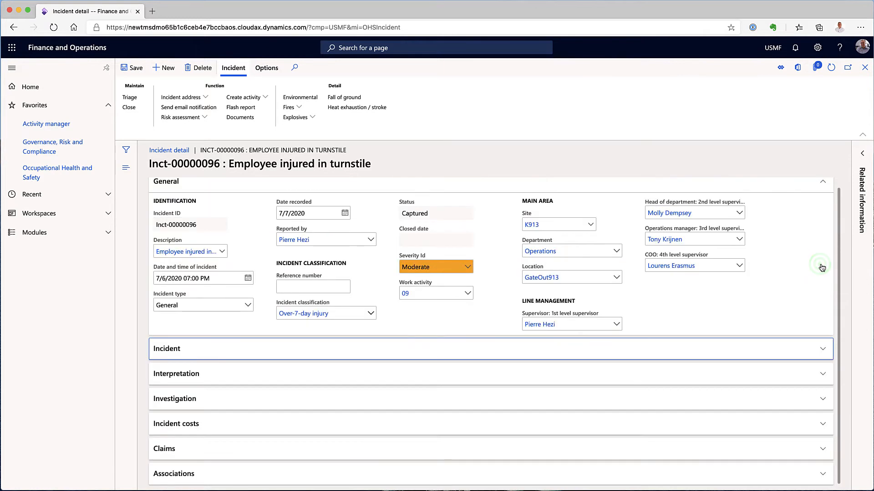
pyautogui.click(132, 72)
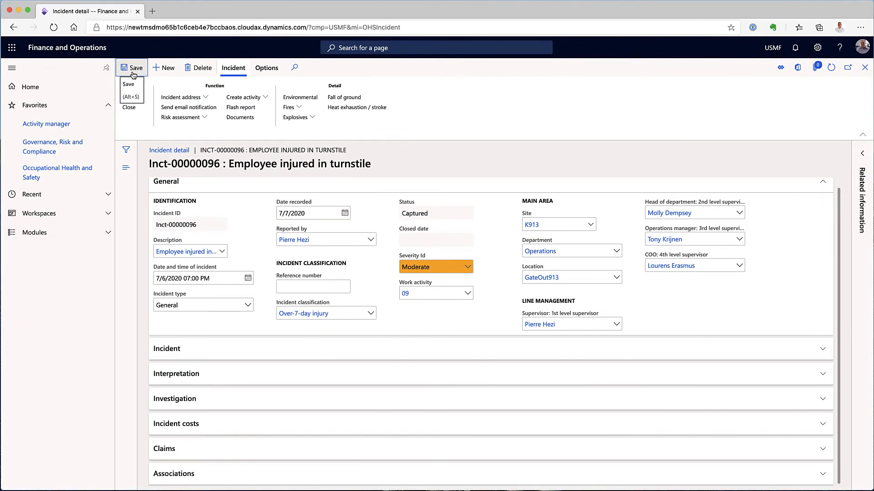
# Step: Set the primary cause to Rushing, haste, lack of caution and list it with Personal problems/stress and failed standard procedures as secondary causes
pyautogui.click(206, 373)
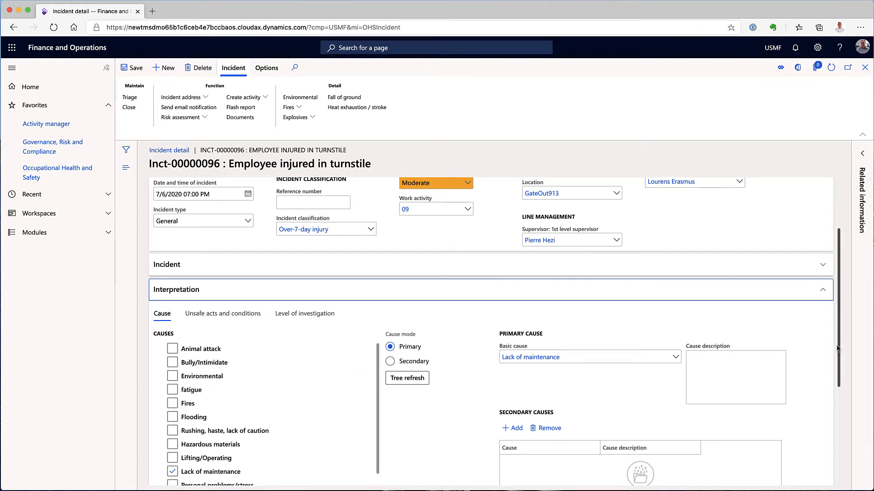
pyautogui.scroll(-3, 837, 348)
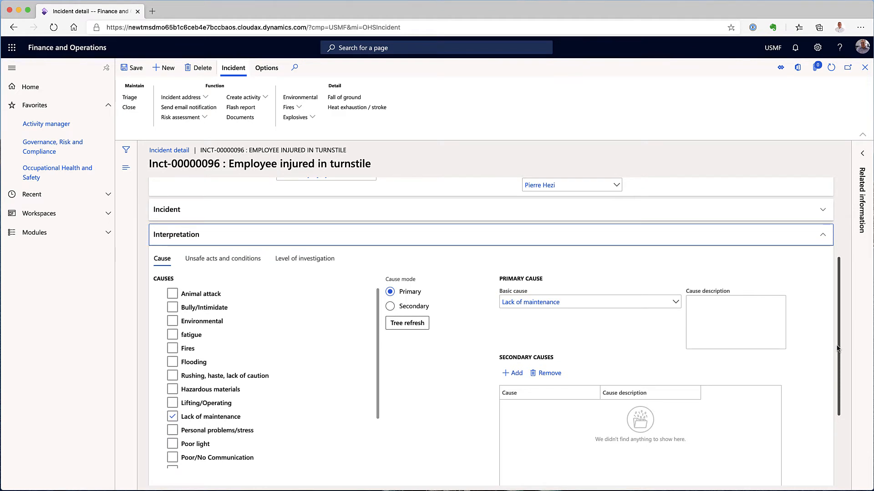
pyautogui.scroll(-1, 838, 349)
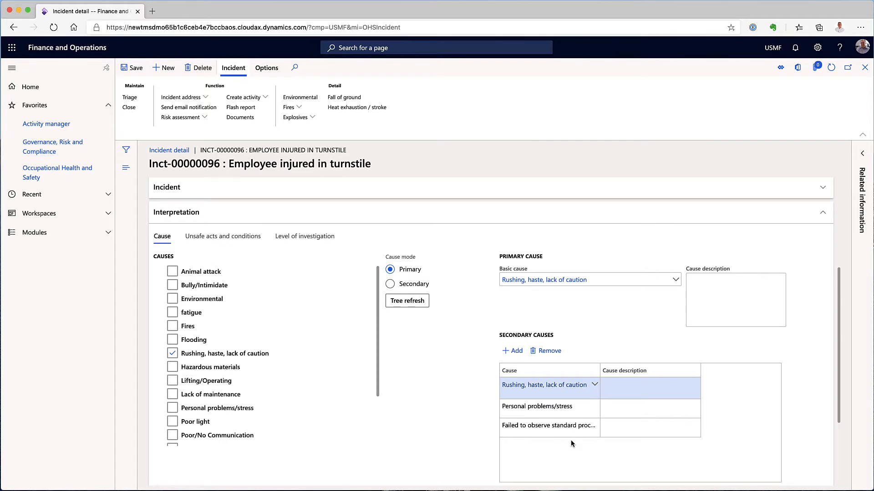
pyautogui.scroll(-1, 486, 435)
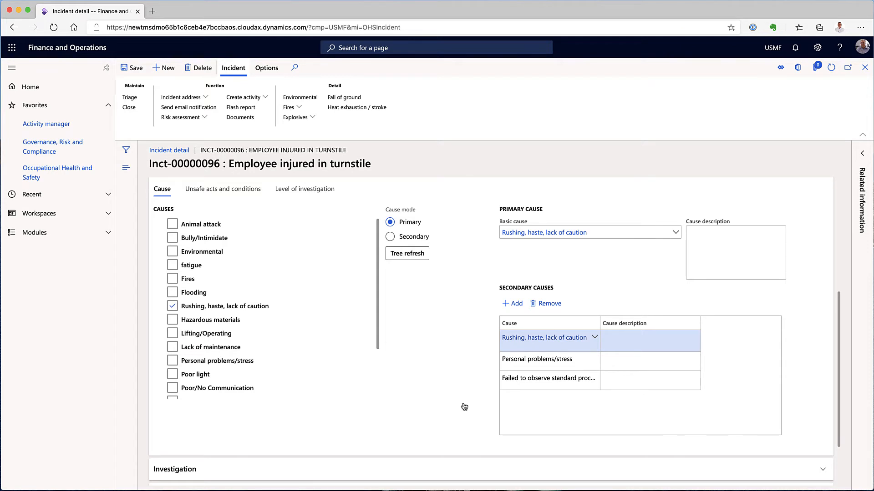
# Step: Rate the incident's level of investigation with likelihood 4 (Likely) and impact 4, and save the incident
pyautogui.click(302, 192)
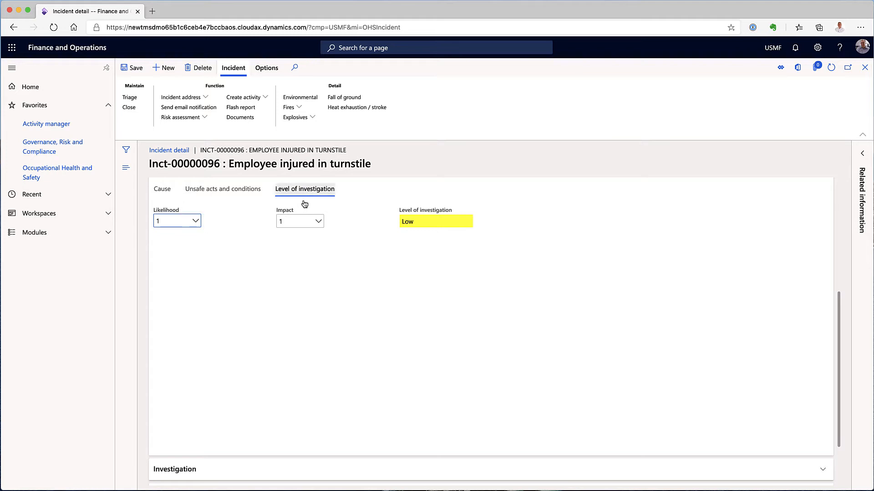
pyautogui.click(196, 222)
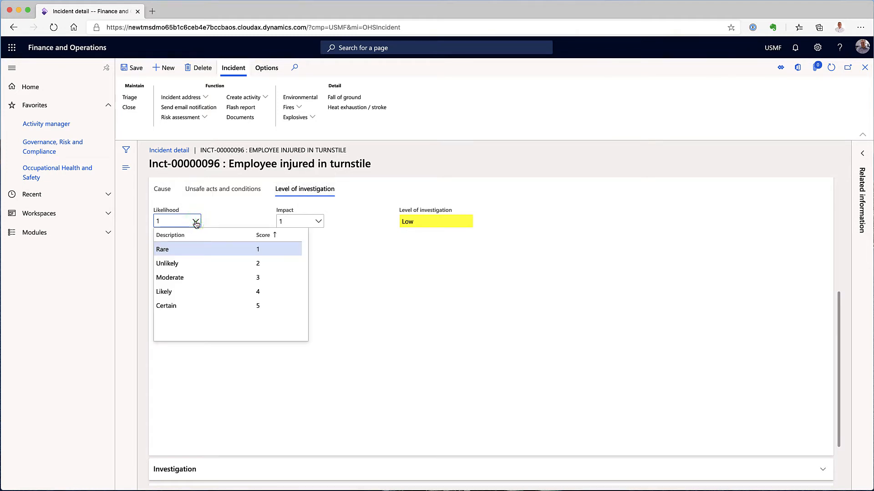
pyautogui.click(187, 294)
pyautogui.click(318, 221)
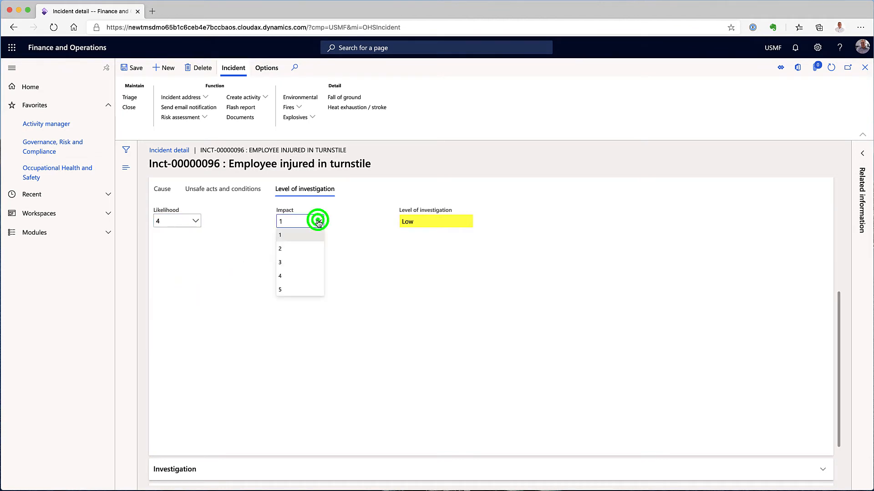
pyautogui.click(296, 275)
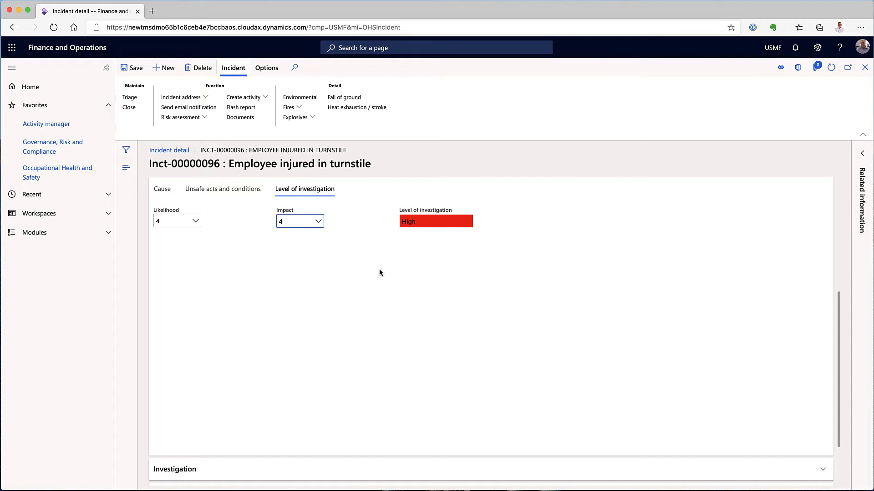
pyautogui.click(133, 68)
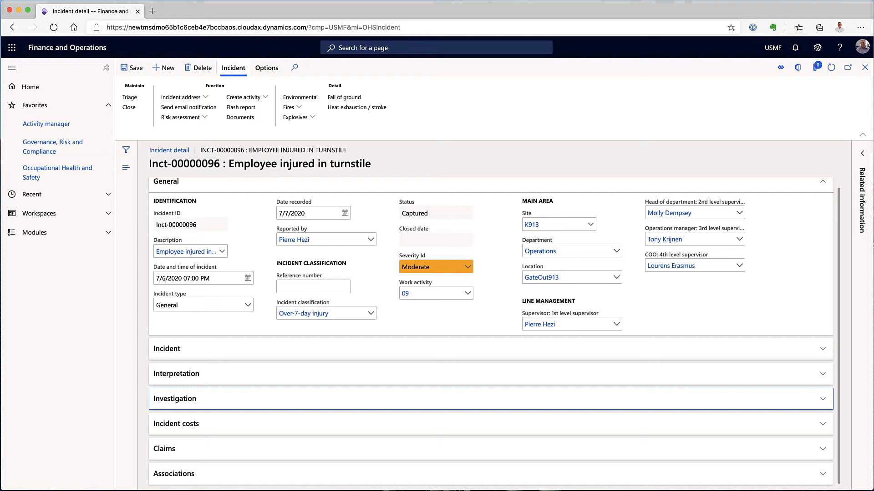
# Step: Start a new investigation from the incident and choose its responsible worker and the worker to notify
pyautogui.click(207, 403)
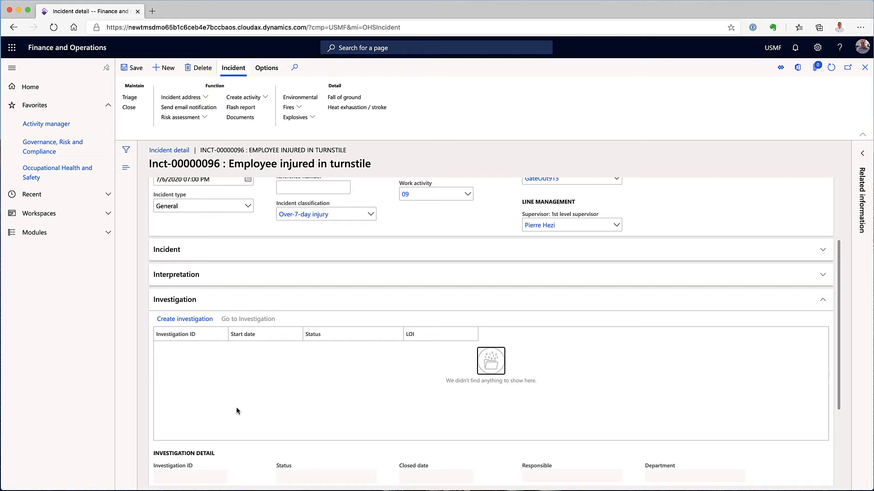
pyautogui.click(195, 319)
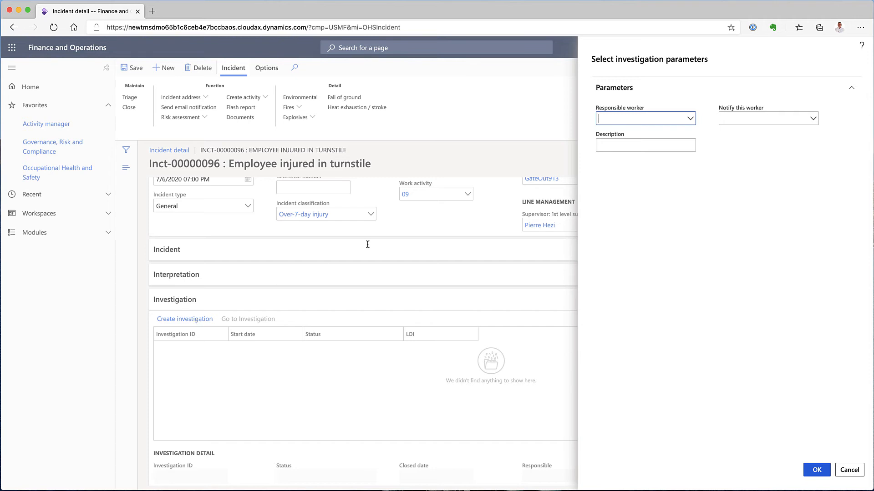
pyautogui.click(652, 119)
pyautogui.write('tony')
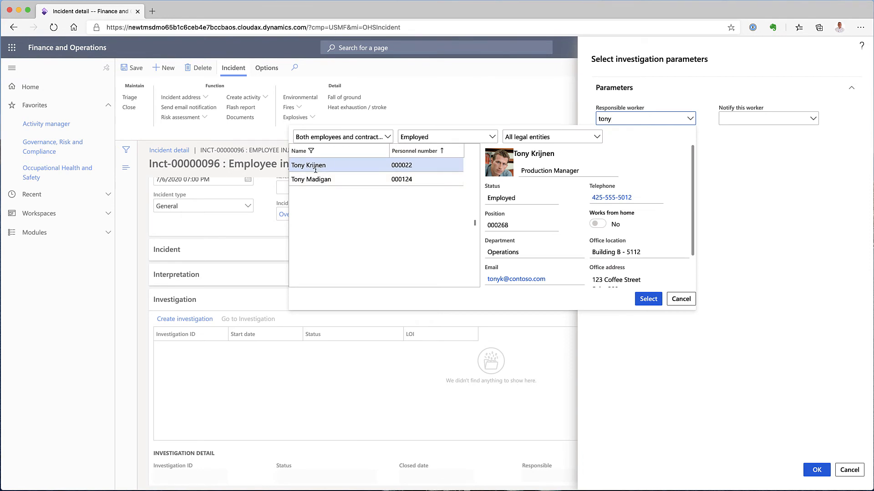
pyautogui.click(642, 299)
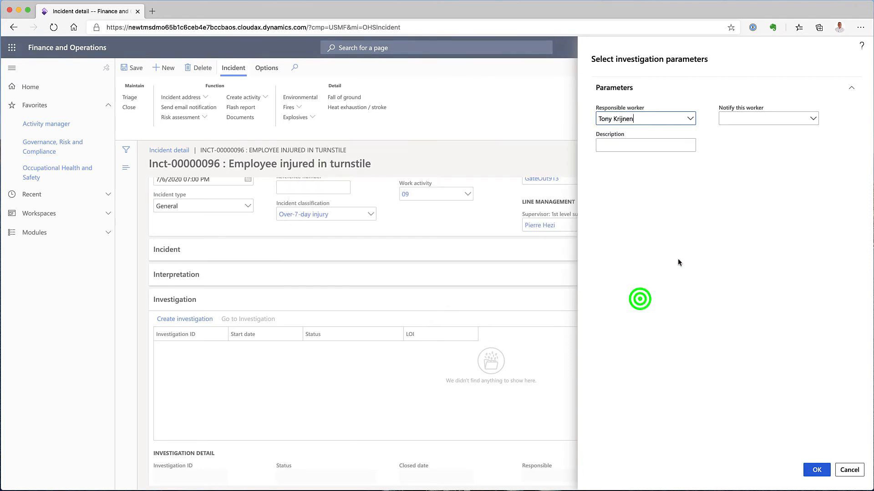
pyautogui.click(812, 120)
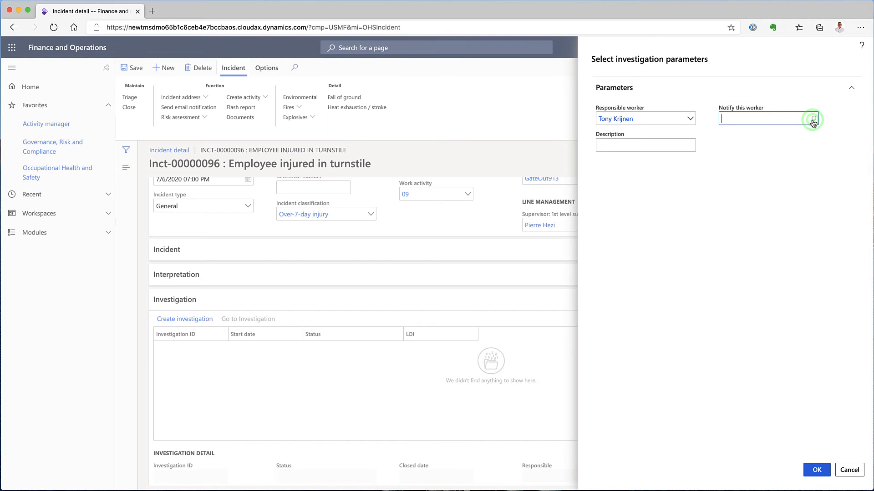
pyautogui.click(446, 179)
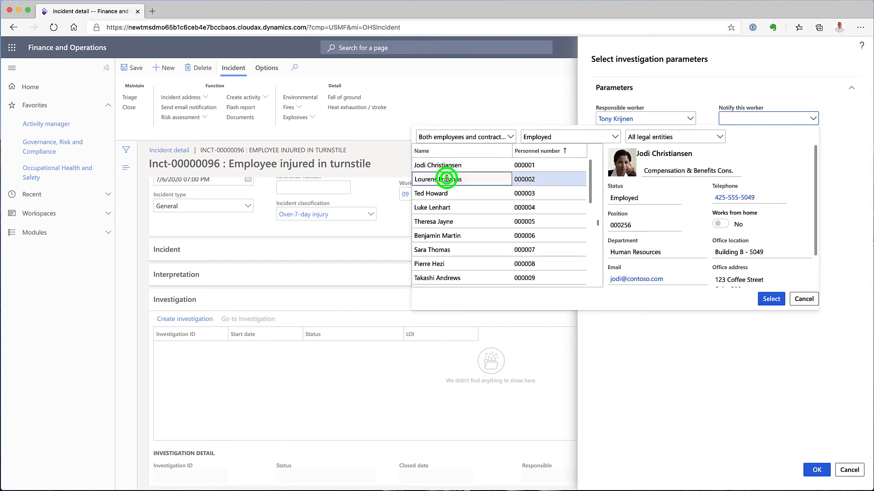
pyautogui.click(770, 299)
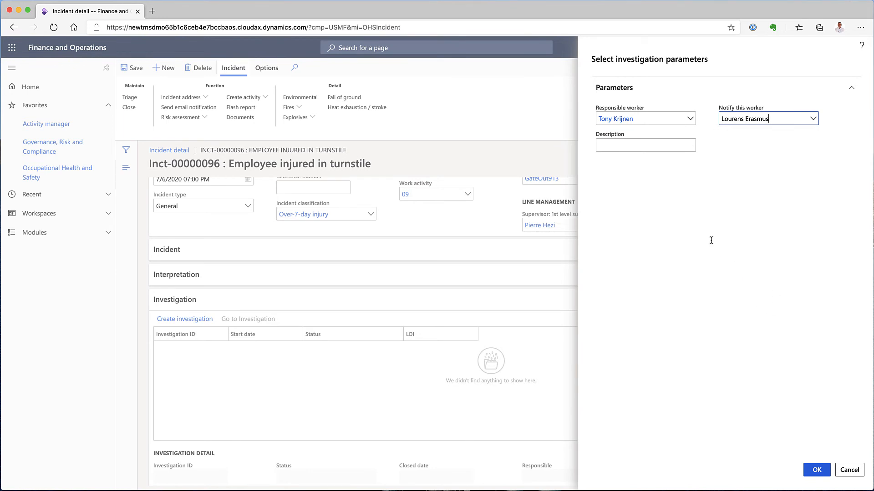
# Step: Describe the investigation as "Employee injured in turnstile" and create it
pyautogui.click(622, 146)
pyautogui.press('super+Tab')
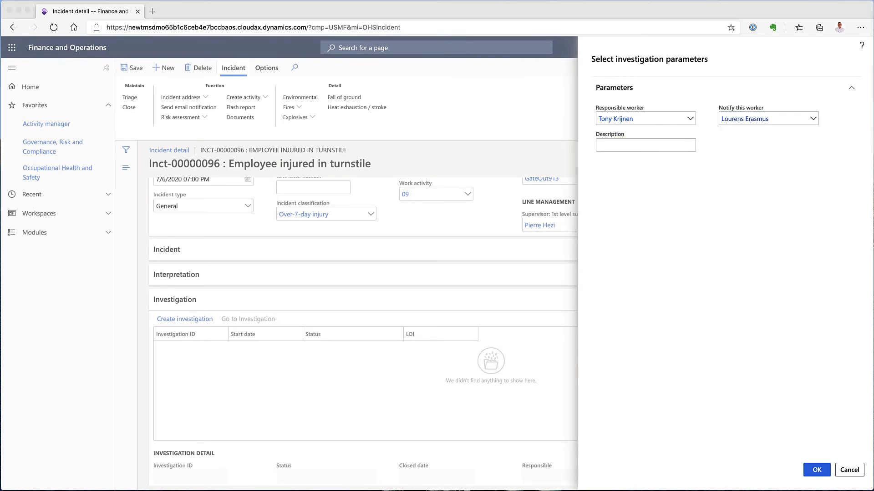
pyautogui.click(649, 144)
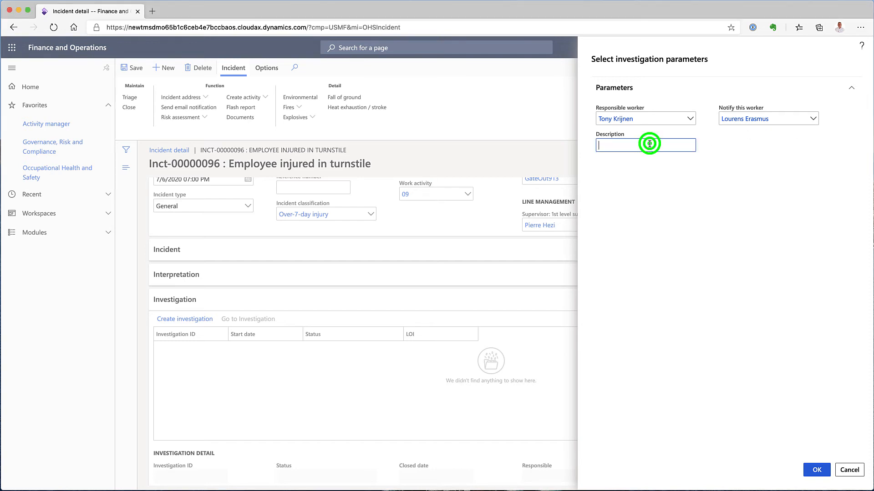
pyautogui.write('Employee injured in turnstile')
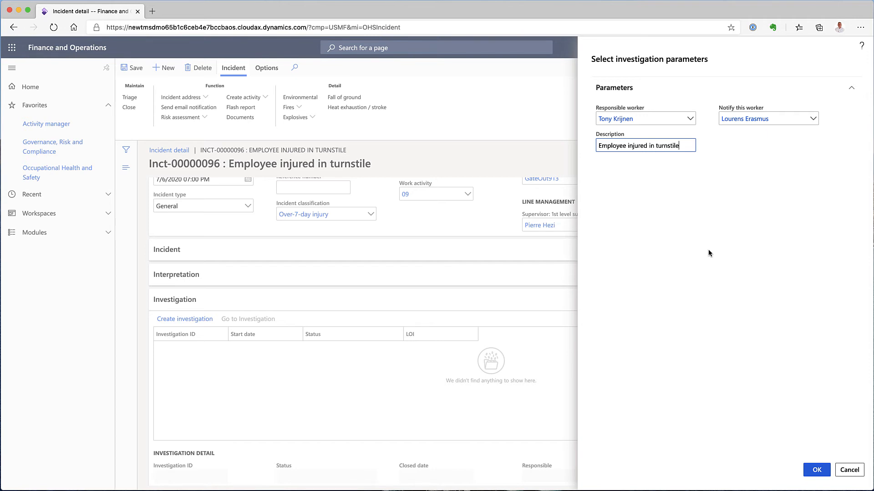
pyautogui.click(816, 470)
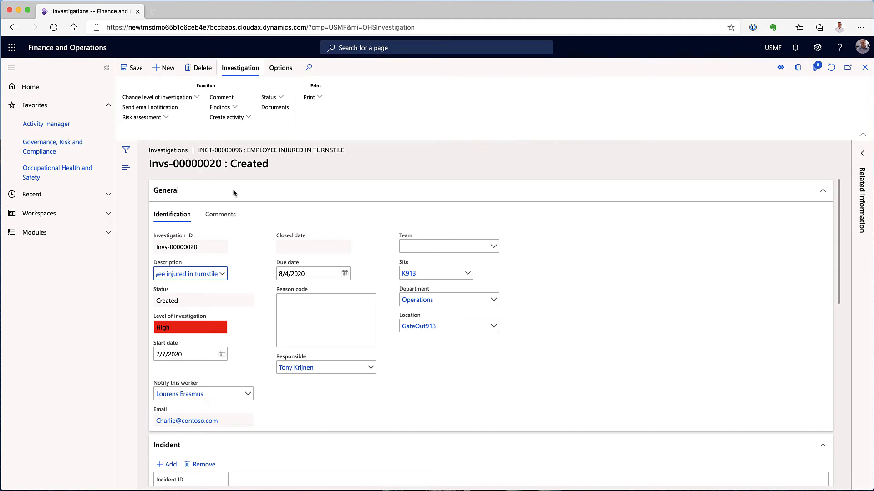
# Step: Review the new investigation's identification details and linked incident, and collapse the General, Incident and Conclusion sections
pyautogui.scroll(-1, 501, 320)
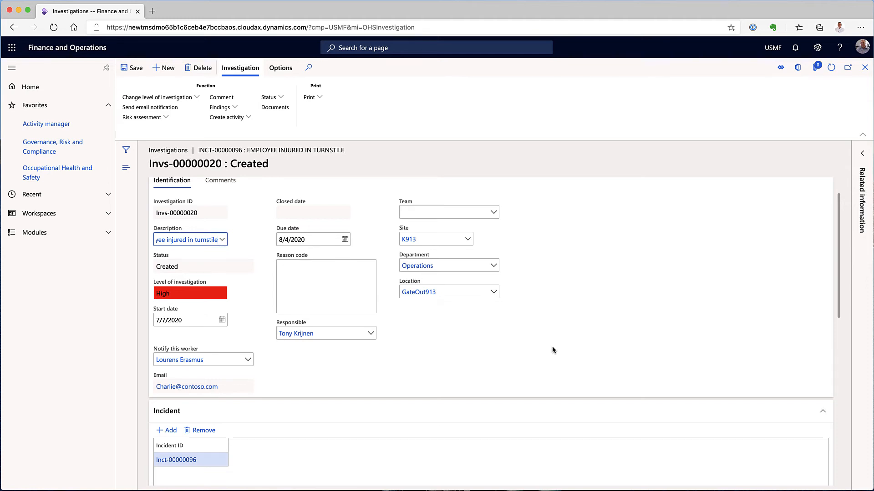
pyautogui.scroll(-3, 553, 350)
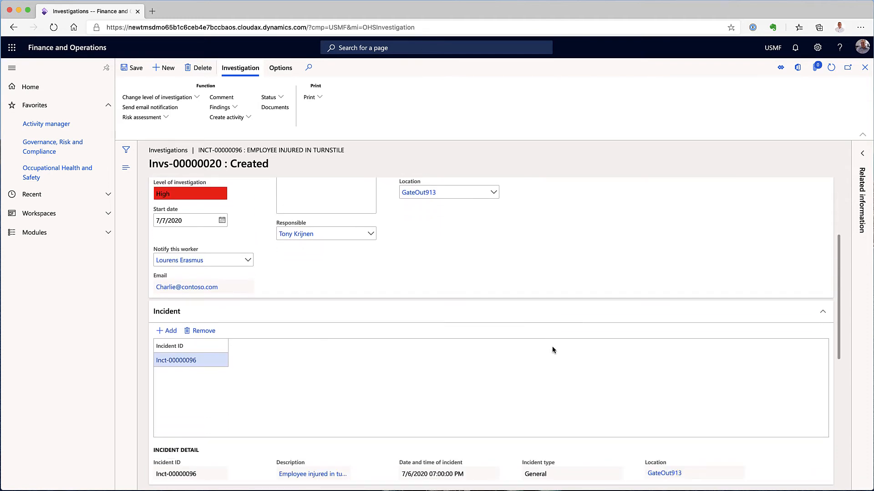
pyautogui.scroll(4, 553, 349)
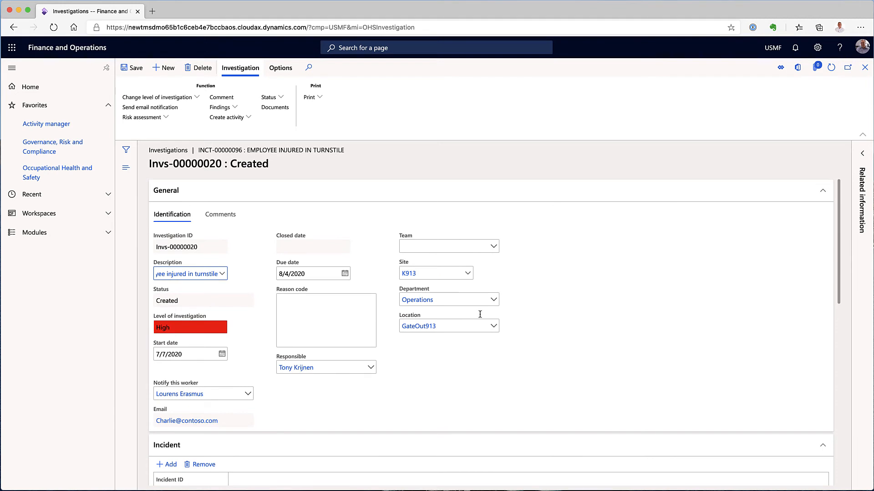
pyautogui.moveTo(149, 164)
pyautogui.mouseDown()
pyautogui.moveTo(227, 167)
pyautogui.moveTo(220, 169)
pyautogui.mouseUp()
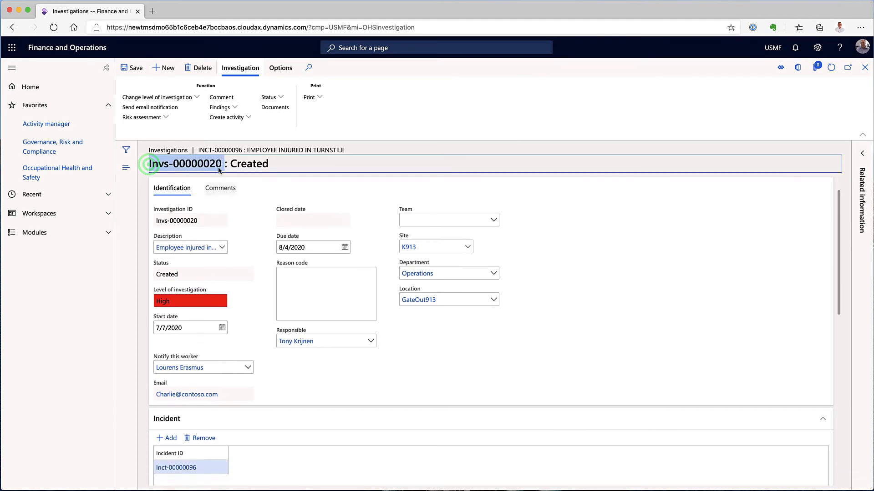
pyautogui.scroll(-1, 218, 169)
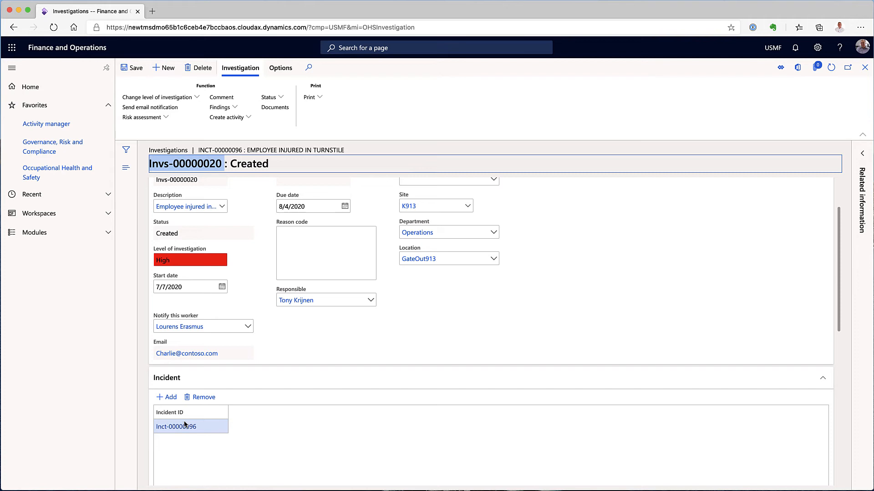
pyautogui.scroll(2, 184, 424)
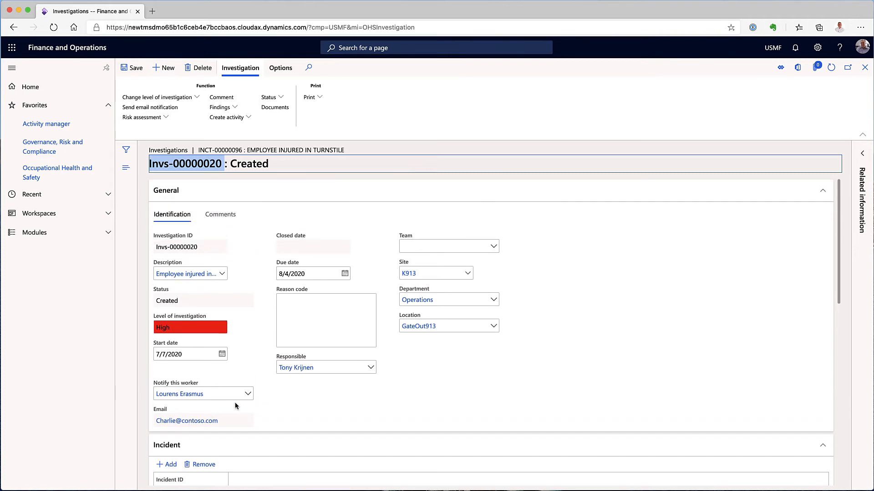
pyautogui.click(821, 193)
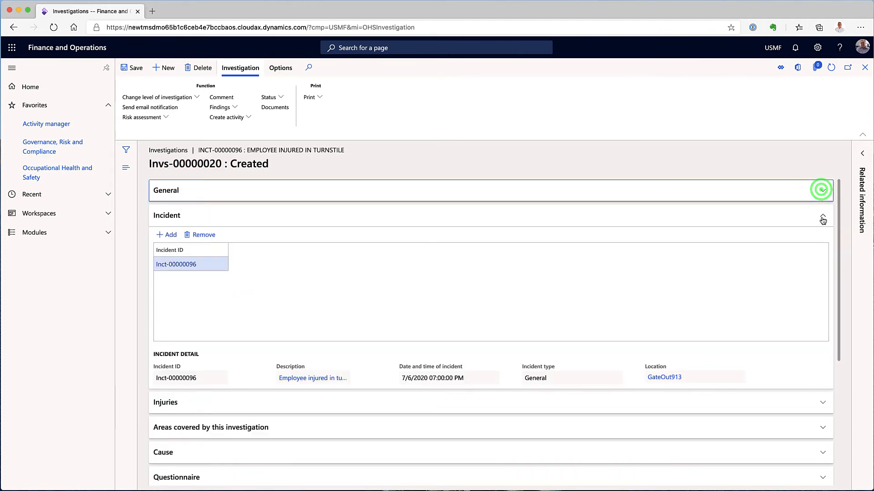
pyautogui.click(822, 217)
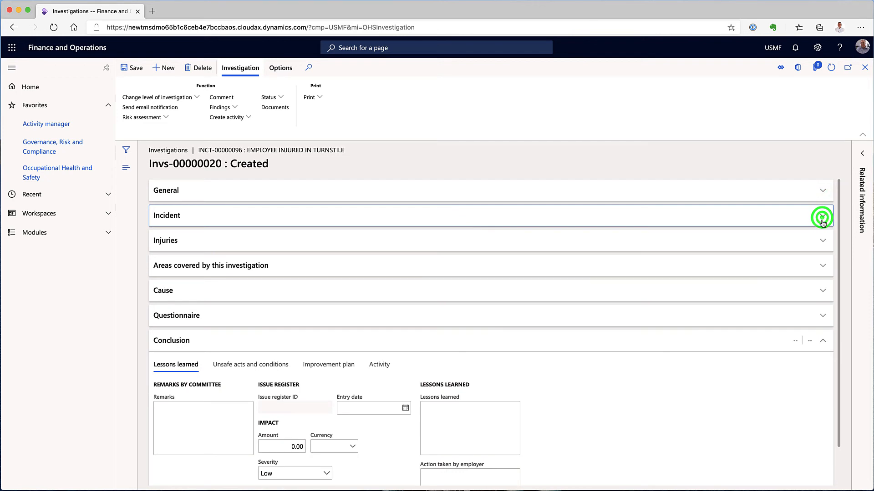
pyautogui.click(821, 341)
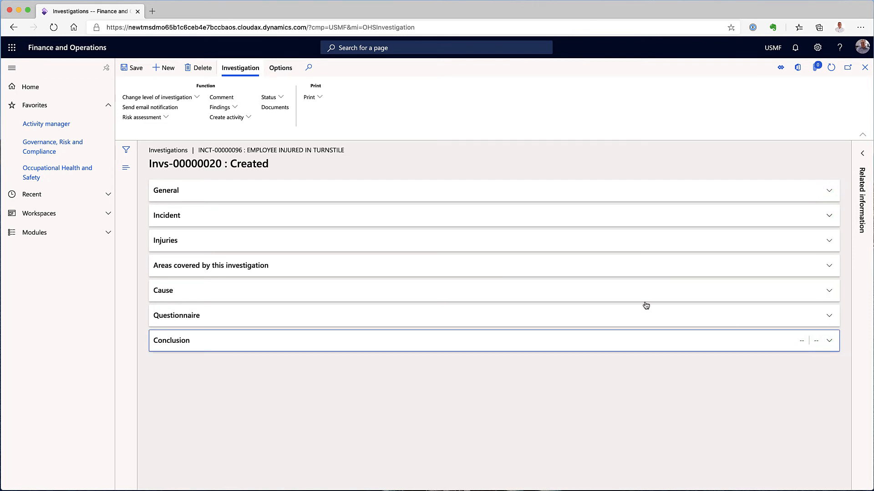
# Step: Examine the investigation's general information, incident detail and the injured worker's injury record
pyautogui.click(170, 195)
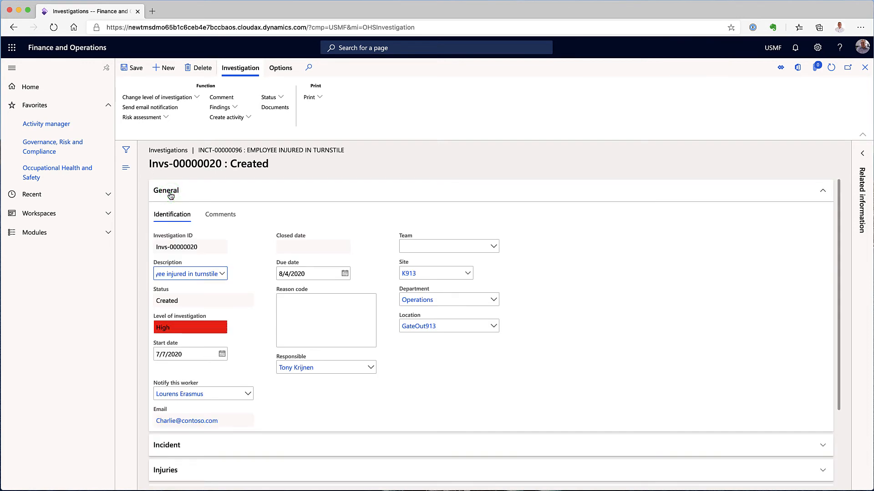
pyautogui.scroll(-2, 170, 195)
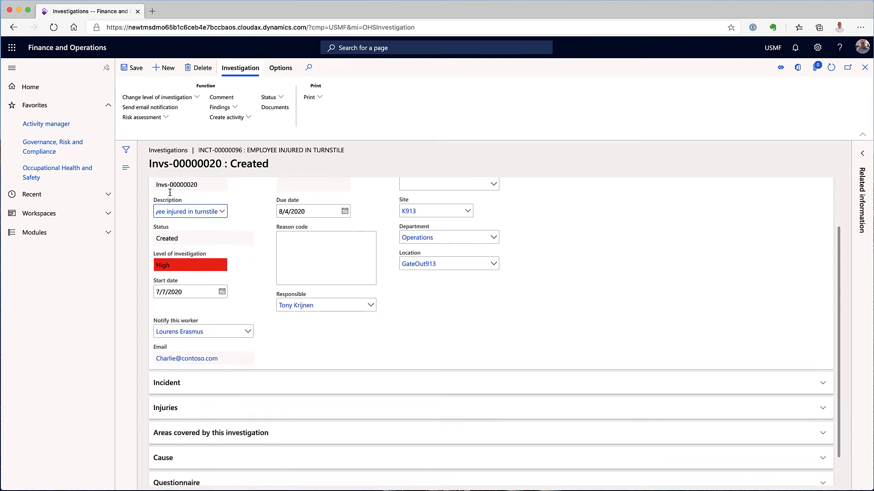
pyautogui.click(172, 384)
pyautogui.scroll(-3, 319, 347)
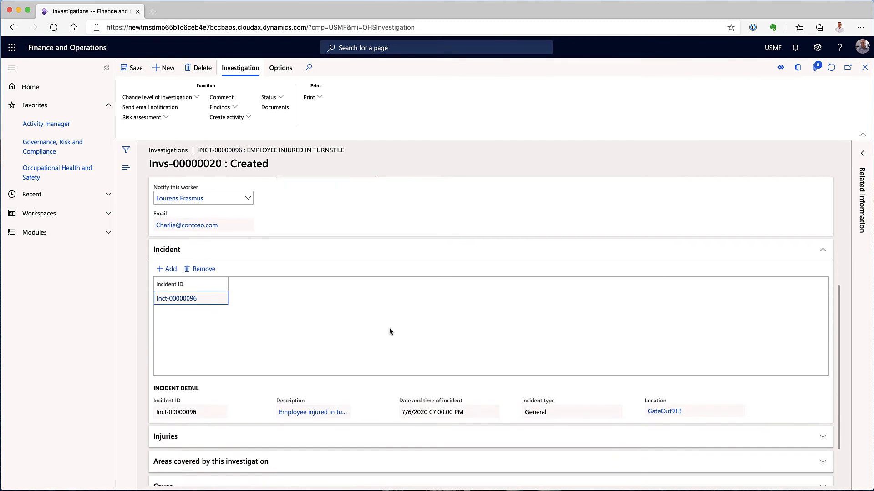
pyautogui.scroll(-2, 389, 332)
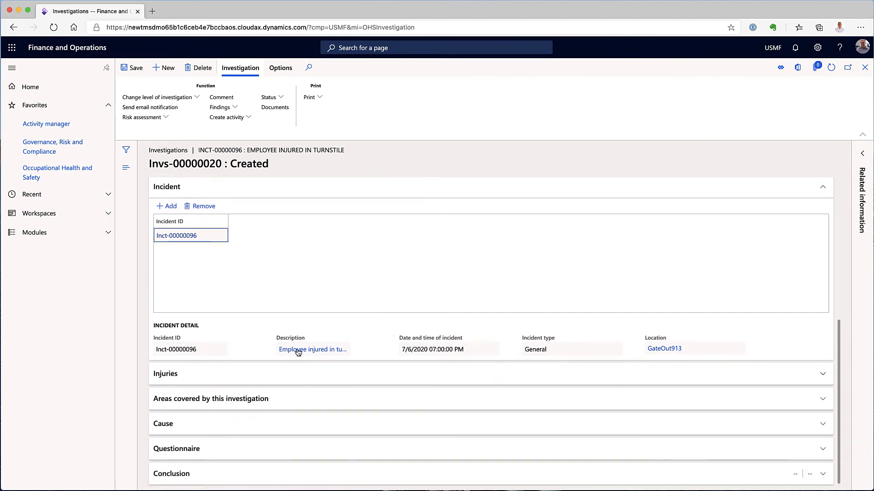
pyautogui.click(177, 376)
pyautogui.scroll(-3, 299, 349)
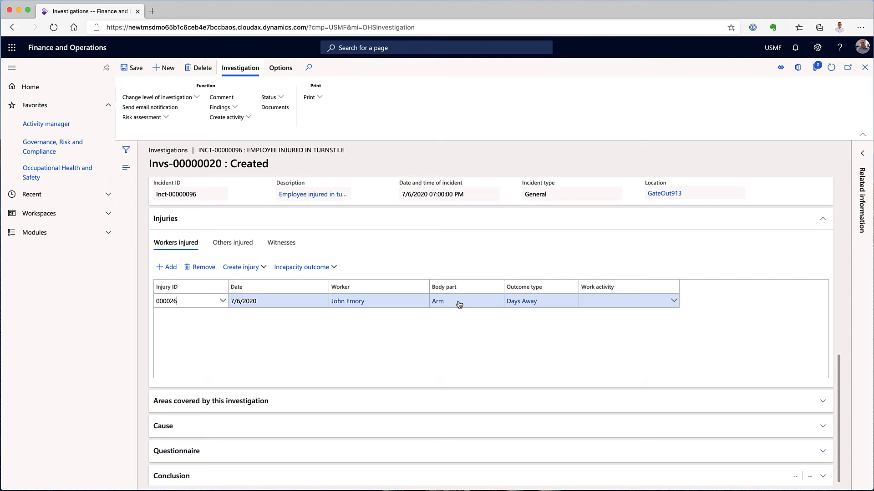
pyautogui.moveTo(459, 304)
# Step: Examine the areas covered by the investigation and its primary and secondary causes
pyautogui.click(283, 400)
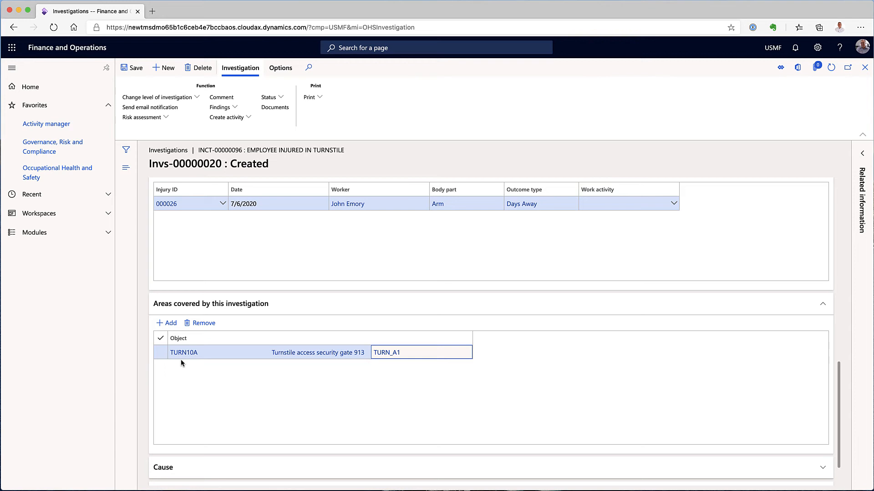
pyautogui.scroll(-2, 181, 362)
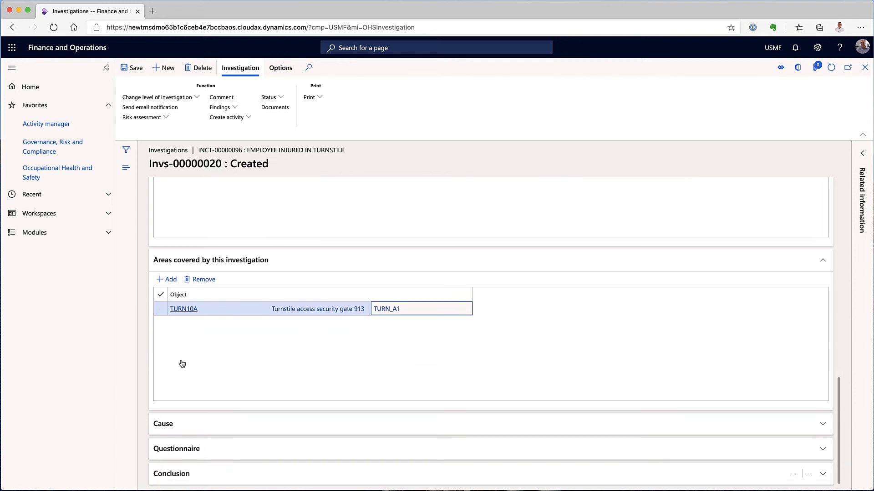
pyautogui.click(224, 423)
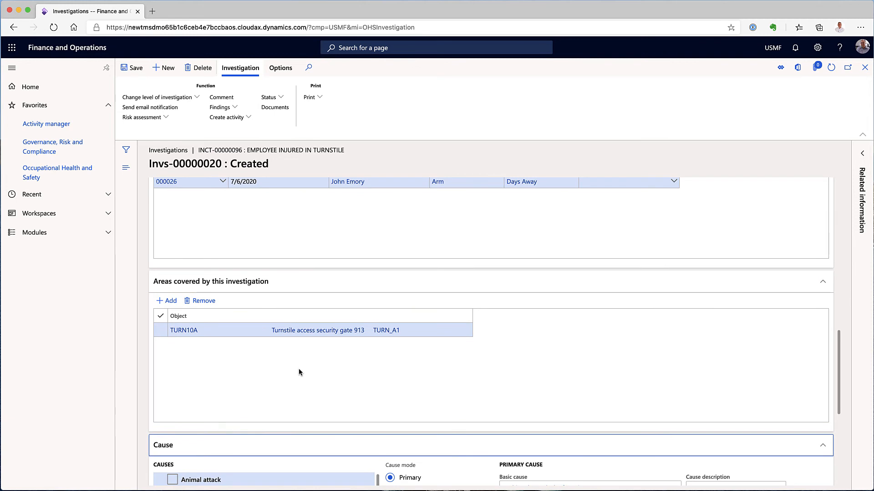
pyautogui.scroll(-5, 299, 368)
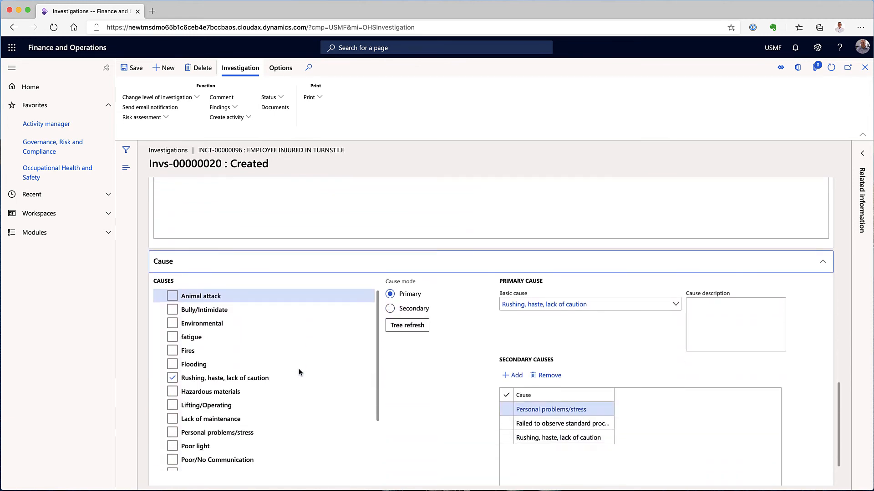
pyautogui.scroll(-3, 432, 375)
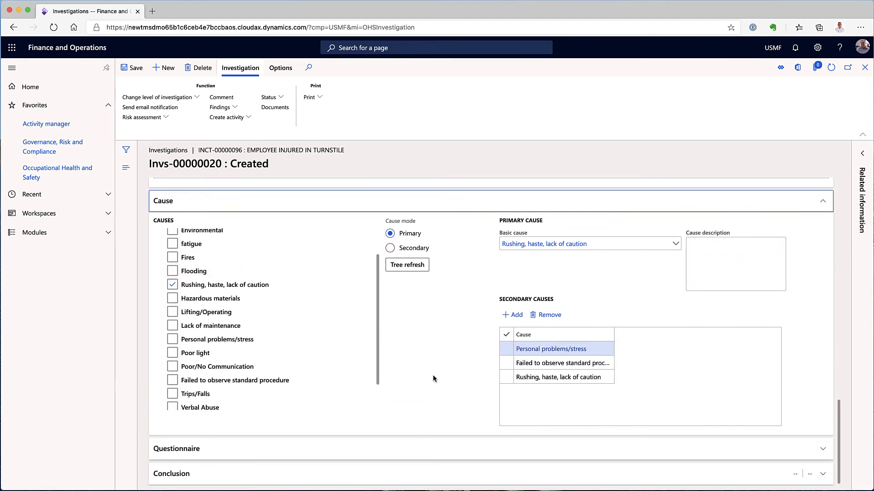
pyautogui.scroll(1, 433, 376)
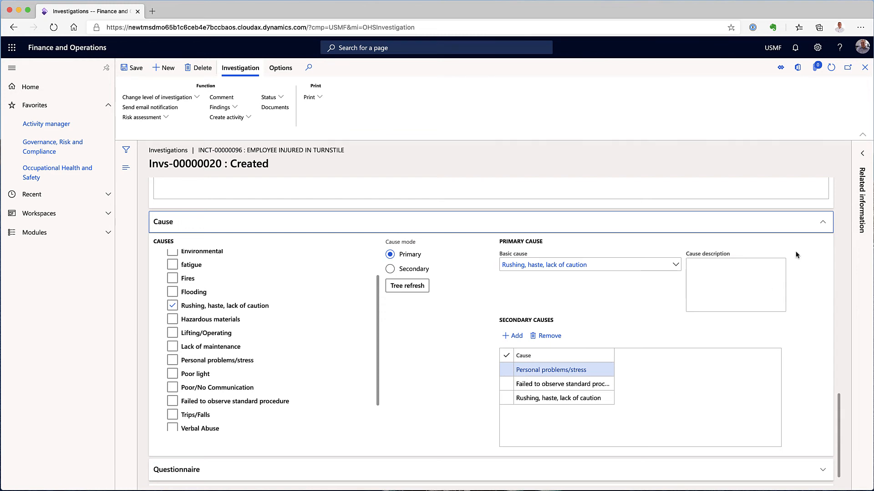
pyautogui.click(824, 225)
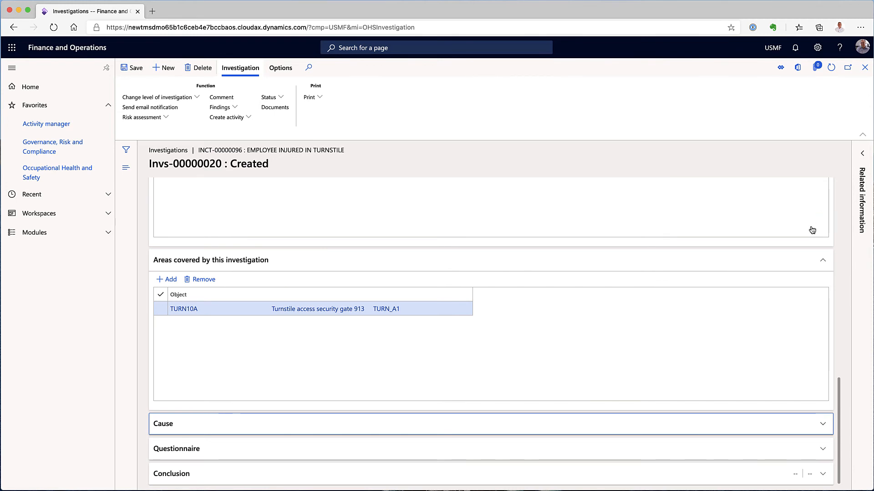
# Step: Add the OHS (OHS Incidents) questionnaire to the investigation and collapse the Questionnaire section
pyautogui.click(218, 448)
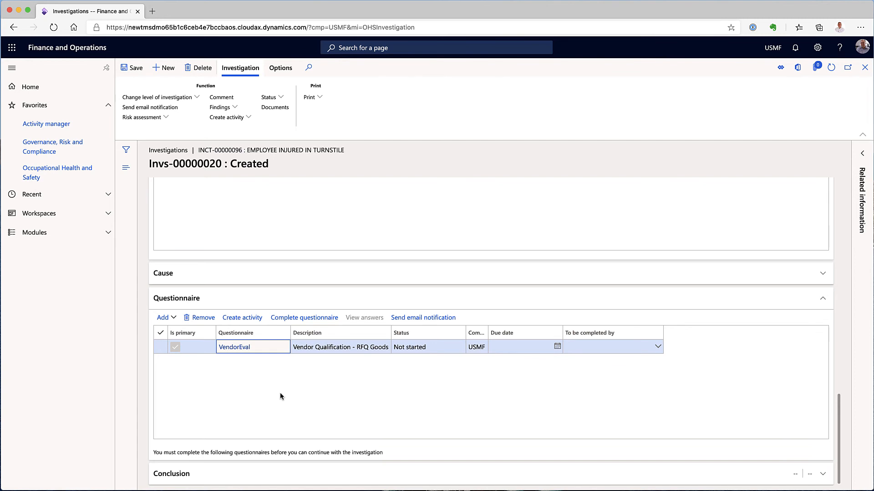
pyautogui.click(163, 318)
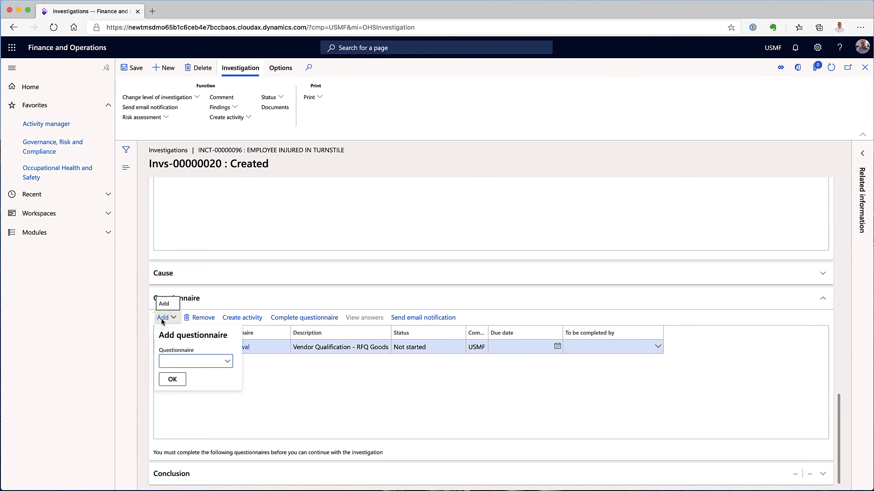
pyautogui.click(227, 362)
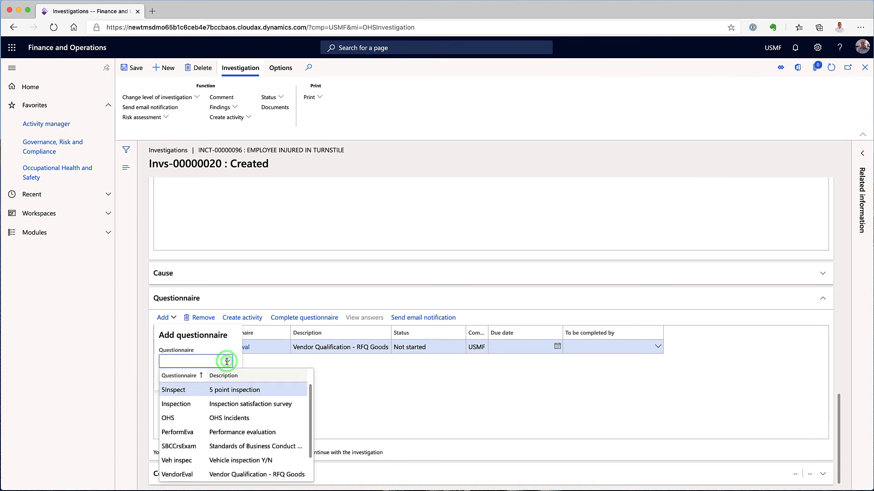
pyautogui.click(230, 418)
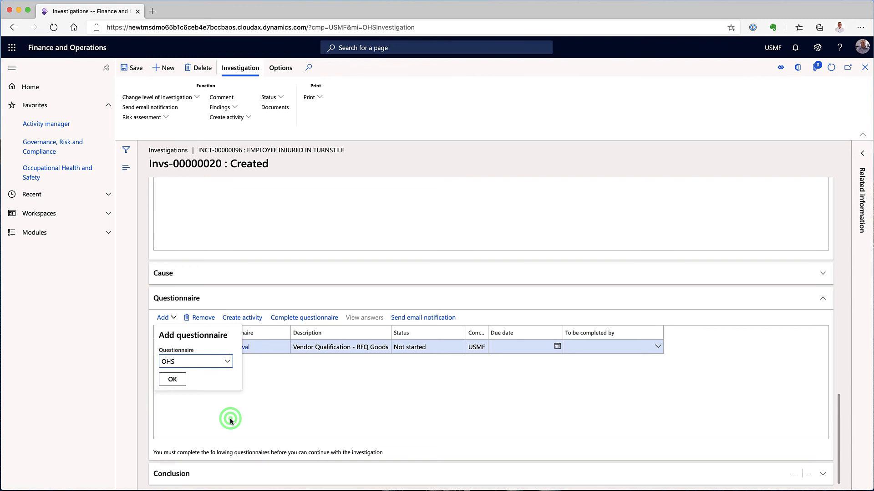
pyautogui.click(173, 380)
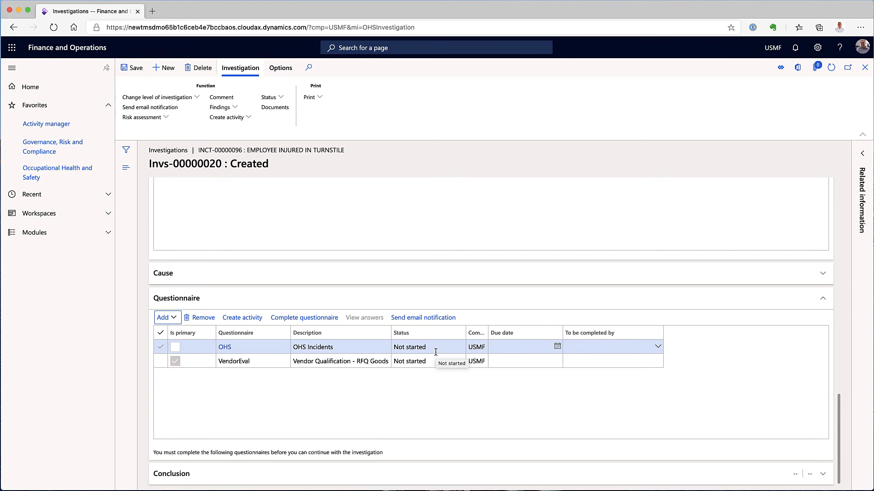
pyautogui.click(822, 299)
# Step: Examine the lessons learned in the investigation's conclusion, including committee remarks, impact and action taken by the employer
pyautogui.click(245, 474)
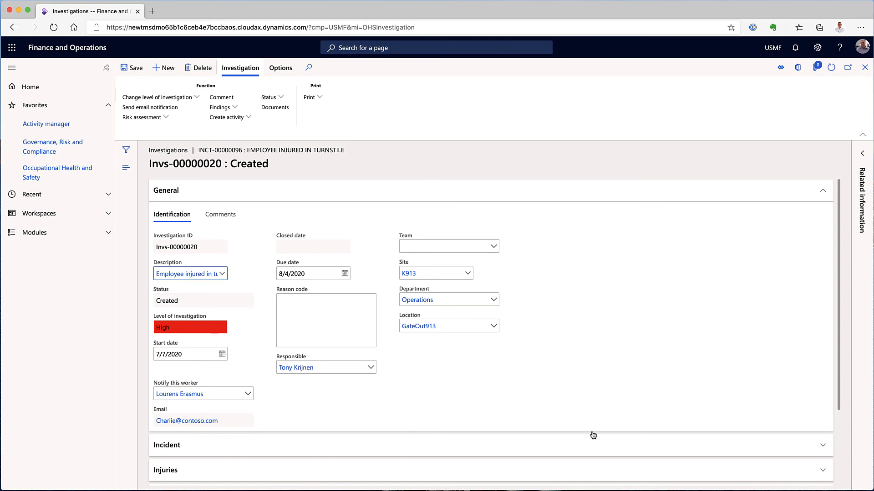
pyautogui.scroll(-1, 593, 435)
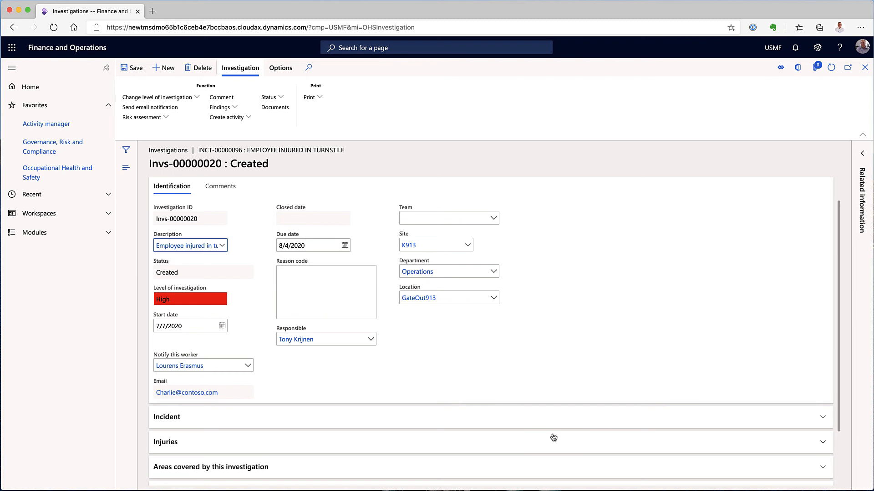
pyautogui.scroll(-2, 554, 438)
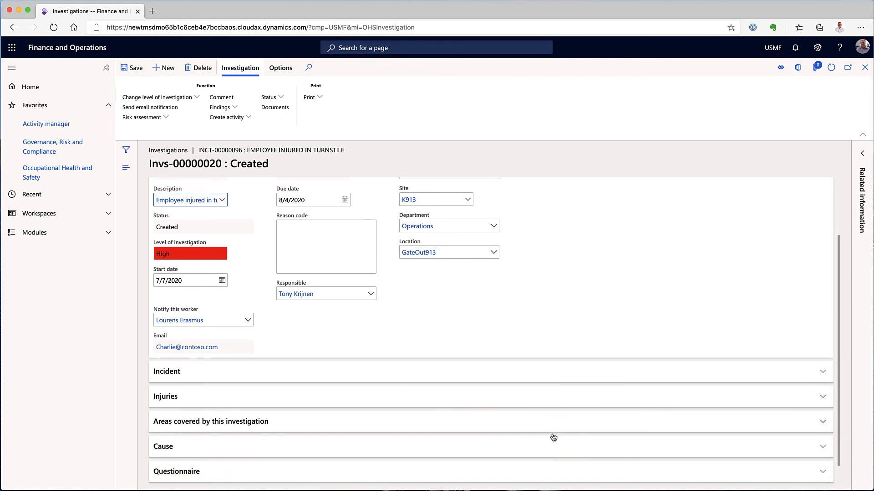
pyautogui.scroll(-1, 554, 438)
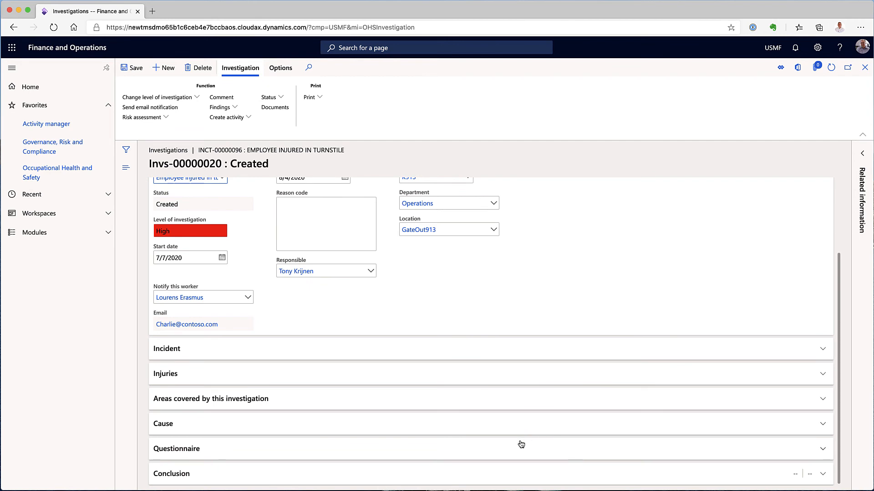
pyautogui.click(253, 475)
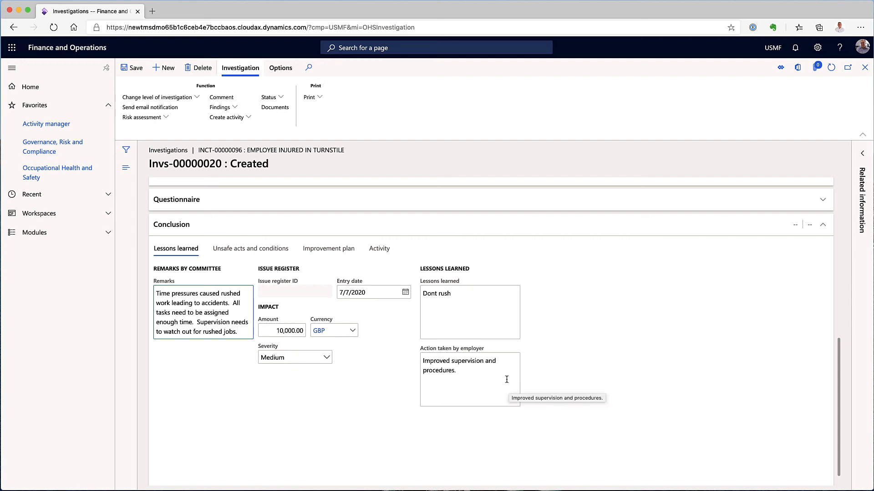
# Step: Add a new line to the conclusion's unsafe acts and conditions, leaving its entry blank
pyautogui.click(259, 252)
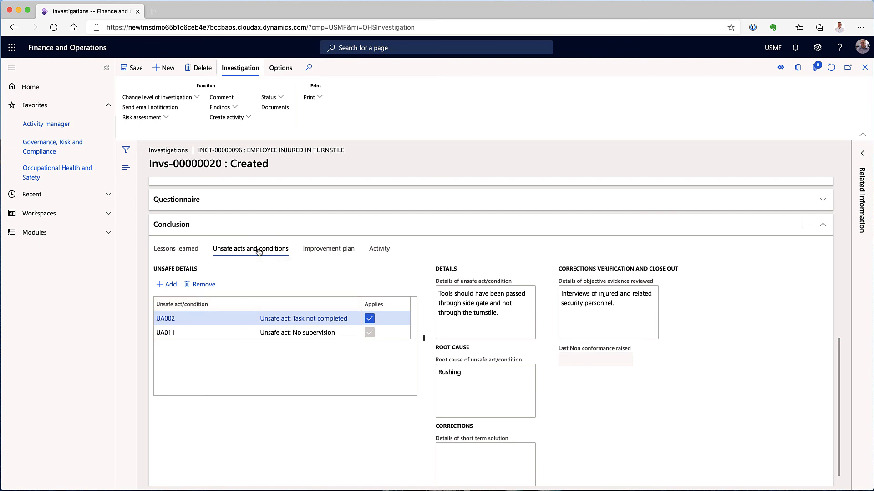
pyautogui.click(170, 286)
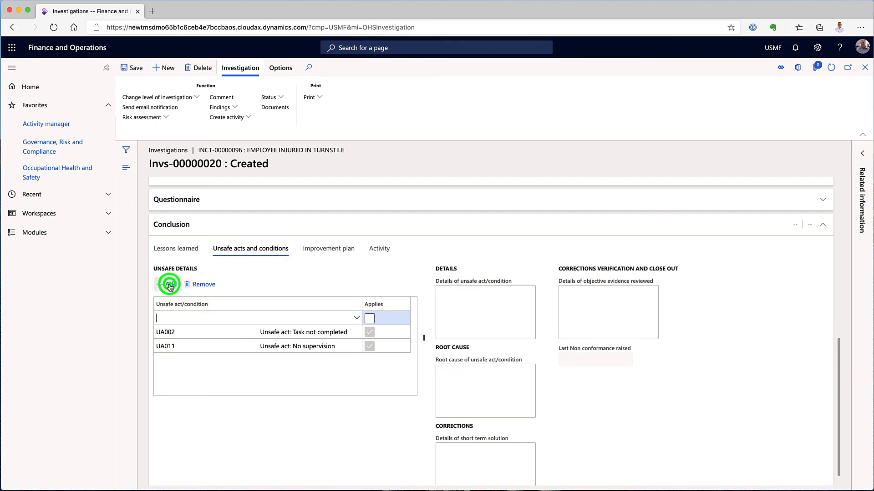
pyautogui.click(356, 318)
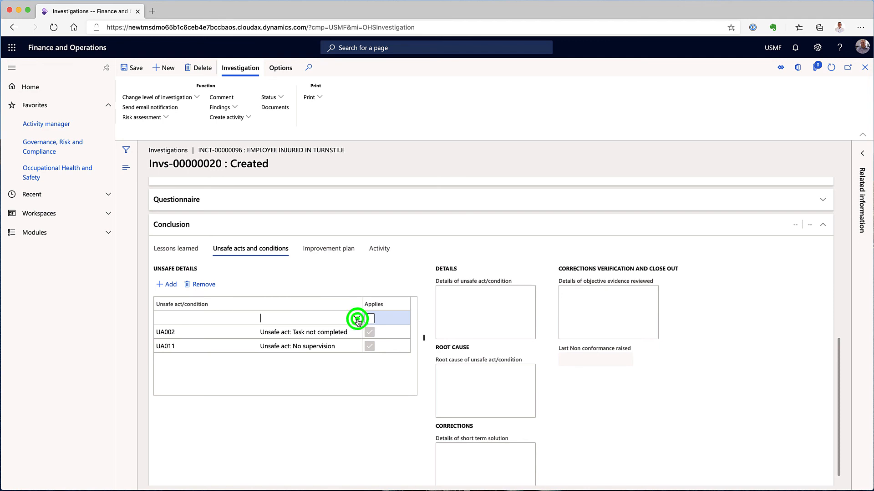
pyautogui.moveTo(358, 351)
pyautogui.mouseDown()
pyautogui.moveTo(358, 410)
pyautogui.moveTo(358, 350)
pyautogui.mouseUp()
pyautogui.click(359, 276)
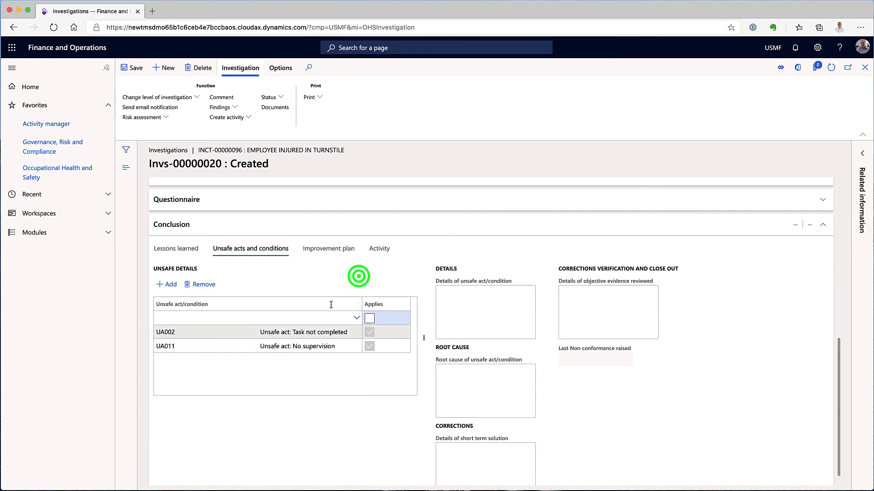
# Step: Examine the details, root cause and reviewed evidence for the "Unsafe act: Task not completed" line
pyautogui.moveTo(303, 334)
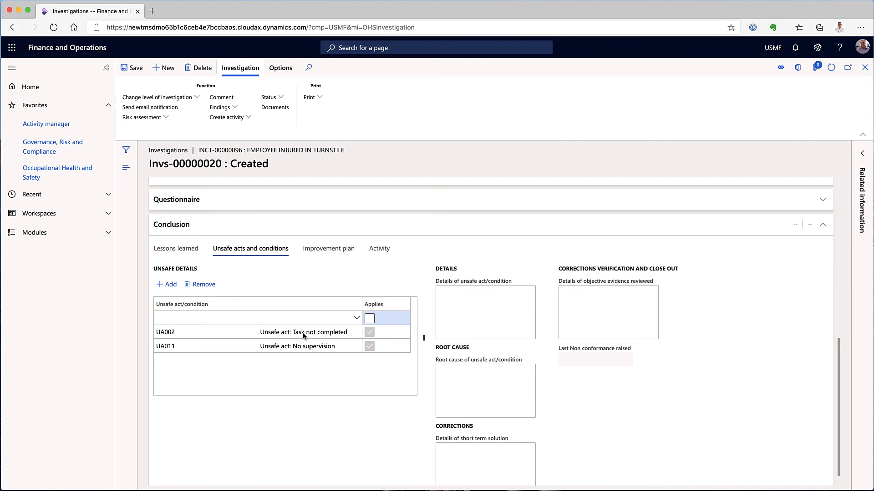
pyautogui.scroll(-1, 303, 336)
pyautogui.click(298, 322)
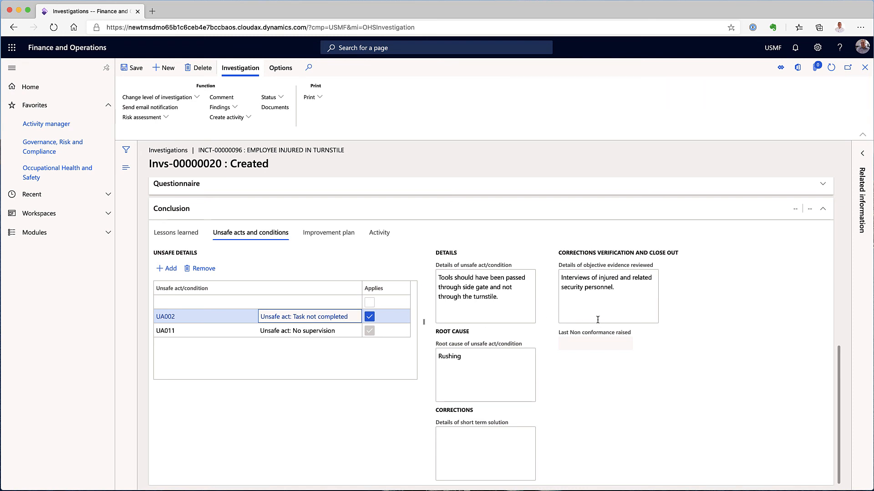
# Step: Examine the conclusion's improvement plan with its safety plan and responsible person, and its activity fields
pyautogui.click(337, 234)
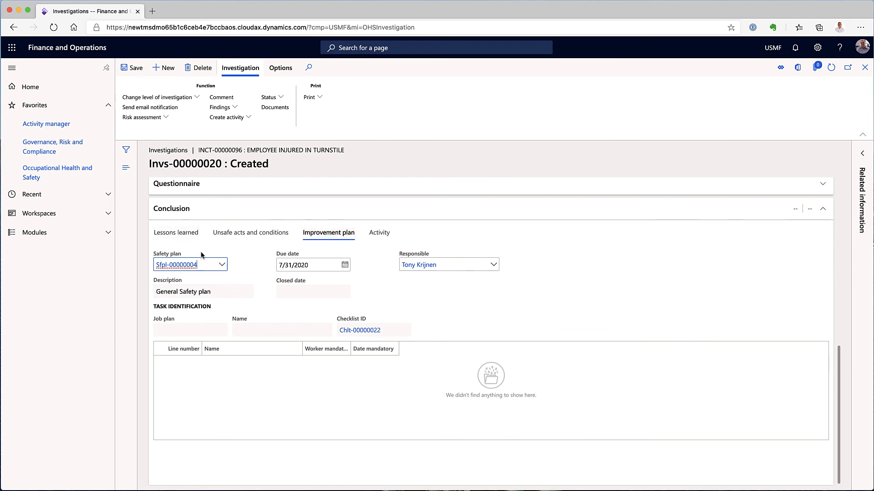
pyautogui.moveTo(179, 262)
pyautogui.moveTo(441, 268)
pyautogui.click(379, 234)
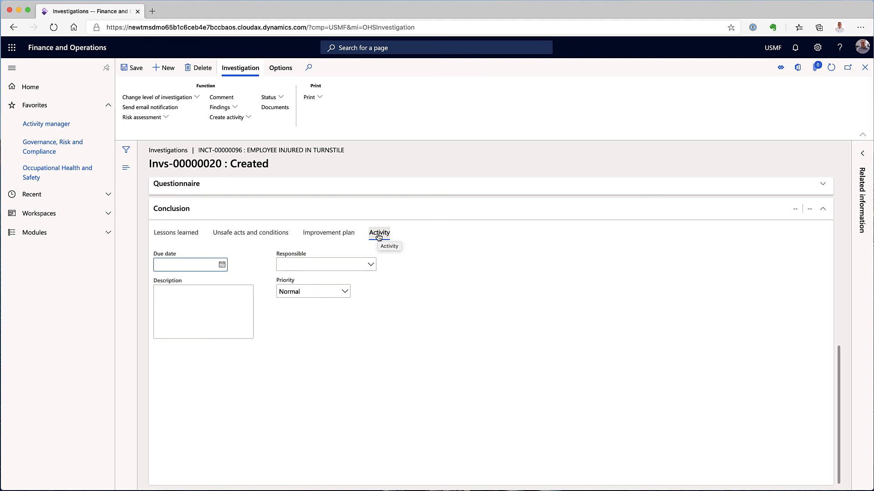
# Step: Collapse the investigation's Conclusion and General sections
pyautogui.click(822, 210)
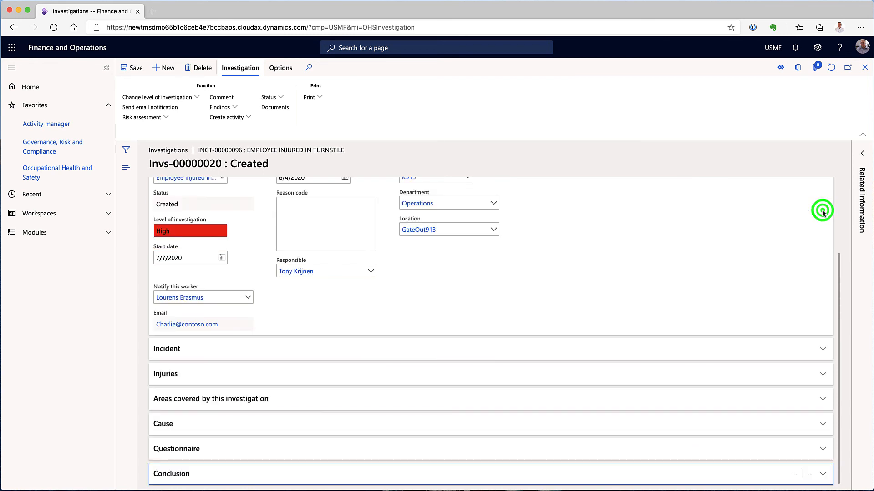
pyautogui.scroll(3, 822, 212)
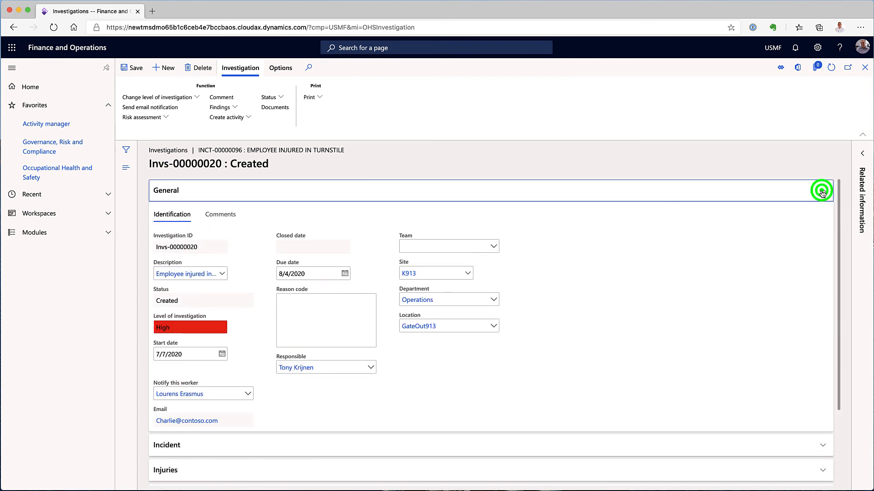
pyautogui.click(822, 192)
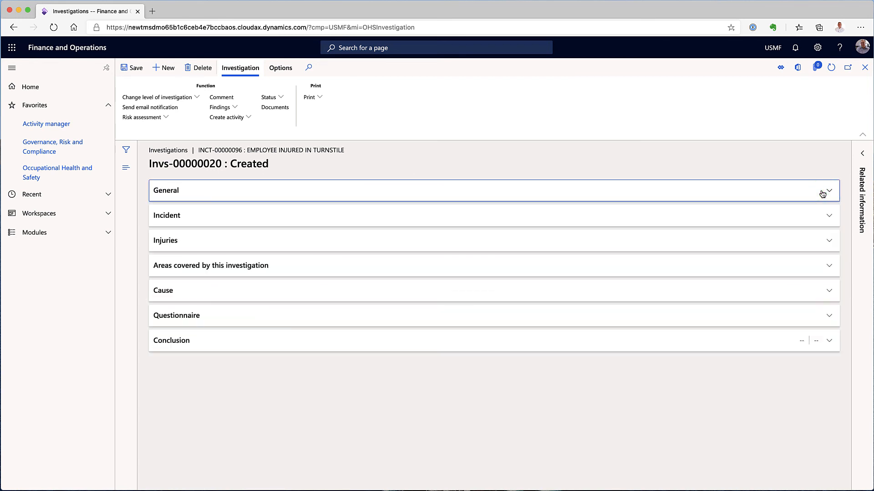